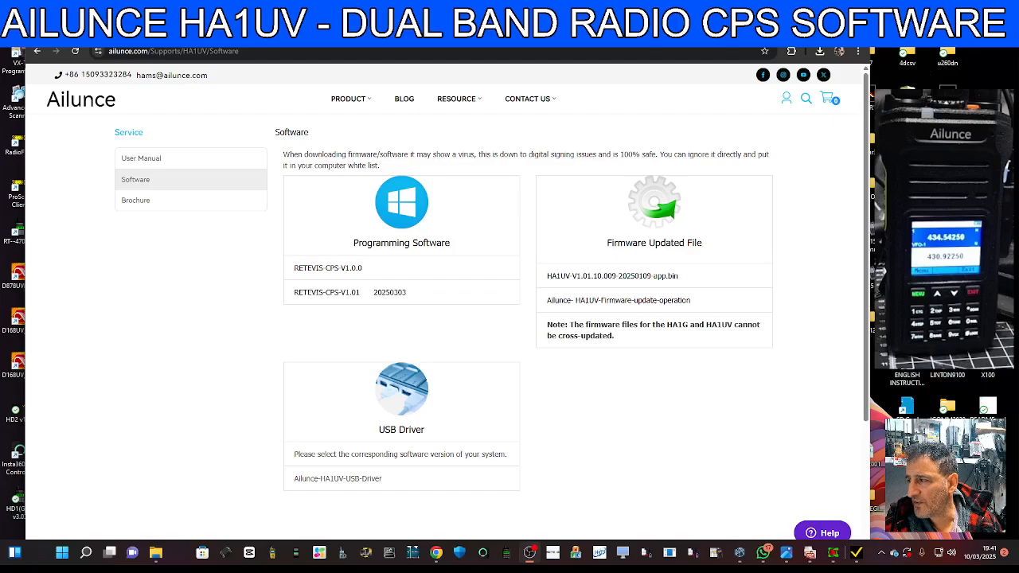
# Download the RETEVIS-CPS-V1.01 programming software and run RETEVIS CPS_V1.0.1_X64.exe despite the SmartScreen warning
pyautogui.click(367, 292)
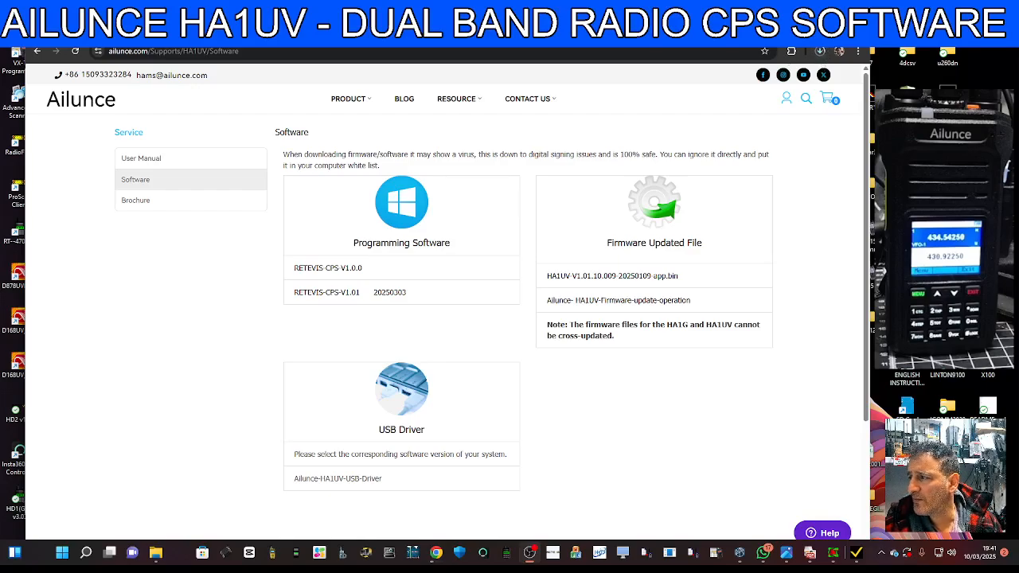
pyautogui.moveTo(785, 19); pyautogui.dragTo(784, 26)
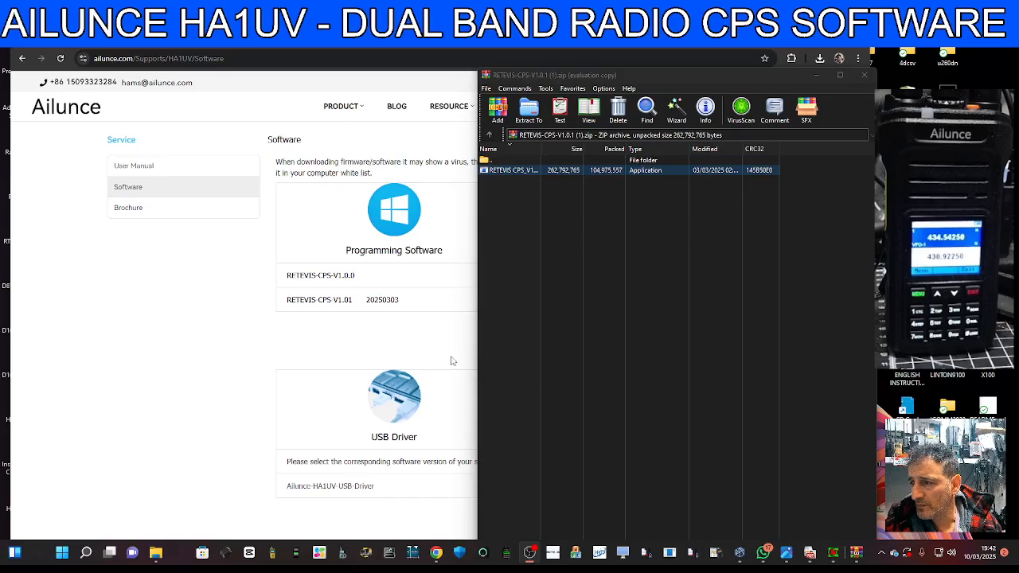
pyautogui.click(404, 196)
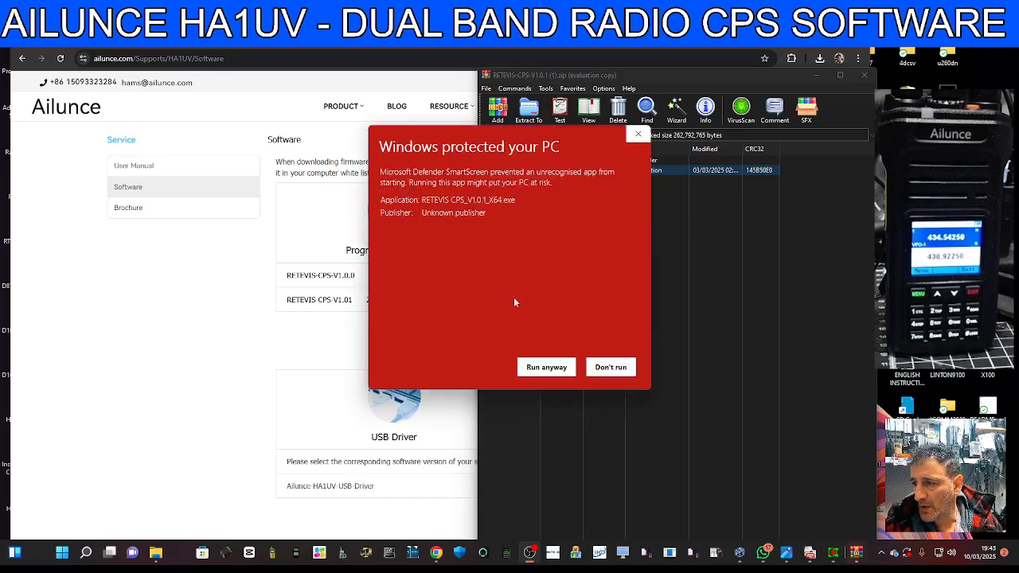
pyautogui.click(546, 367)
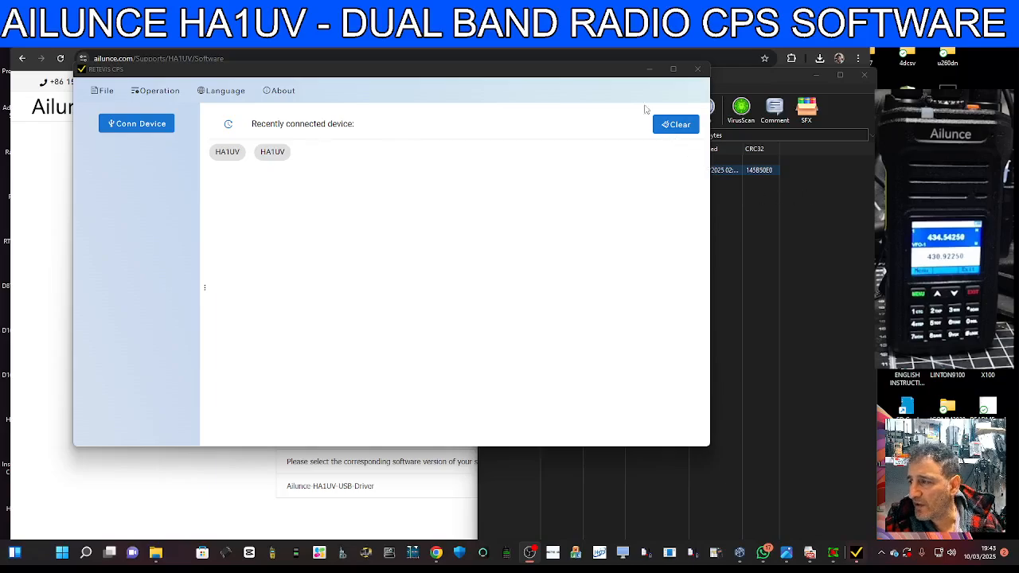
pyautogui.moveTo(538, 74); pyautogui.dragTo(479, 106)
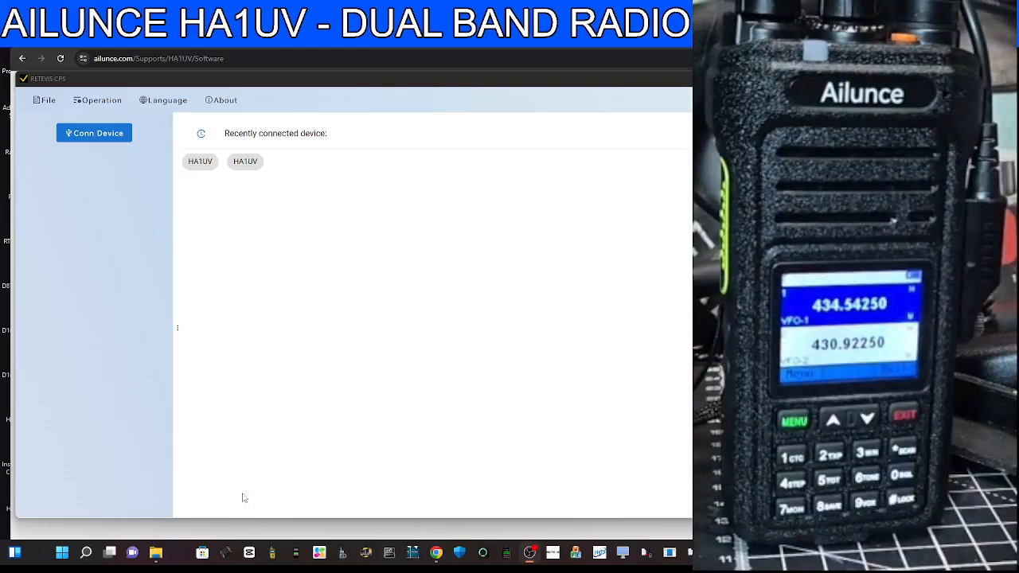
# Check the USB-SERIAL CH340 entry under the COM and LPT ports in Device Manager, including its device properties
pyautogui.rightClick(64, 555)
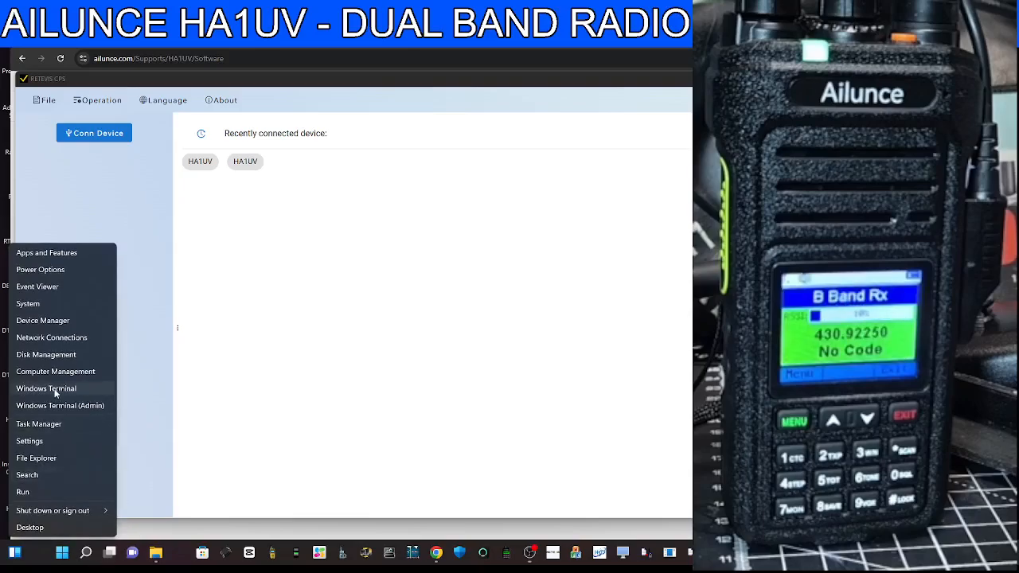
pyautogui.click(46, 320)
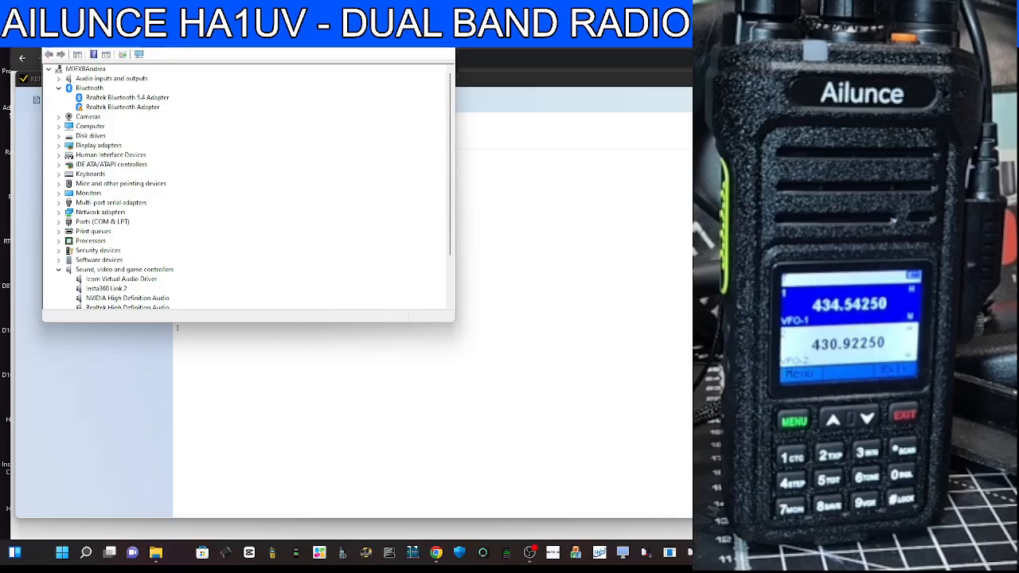
pyautogui.doubleClick(104, 251)
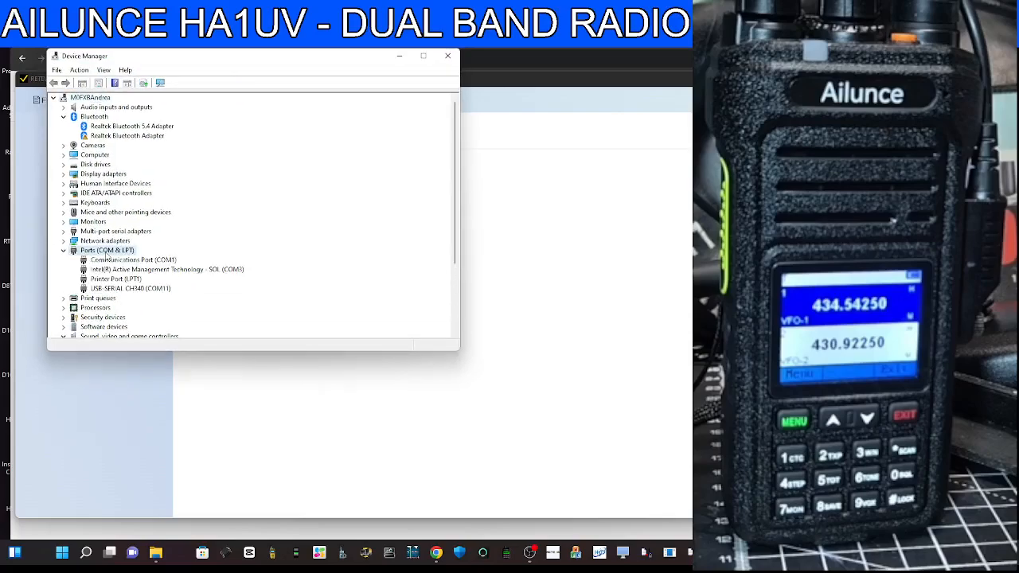
pyautogui.doubleClick(136, 291)
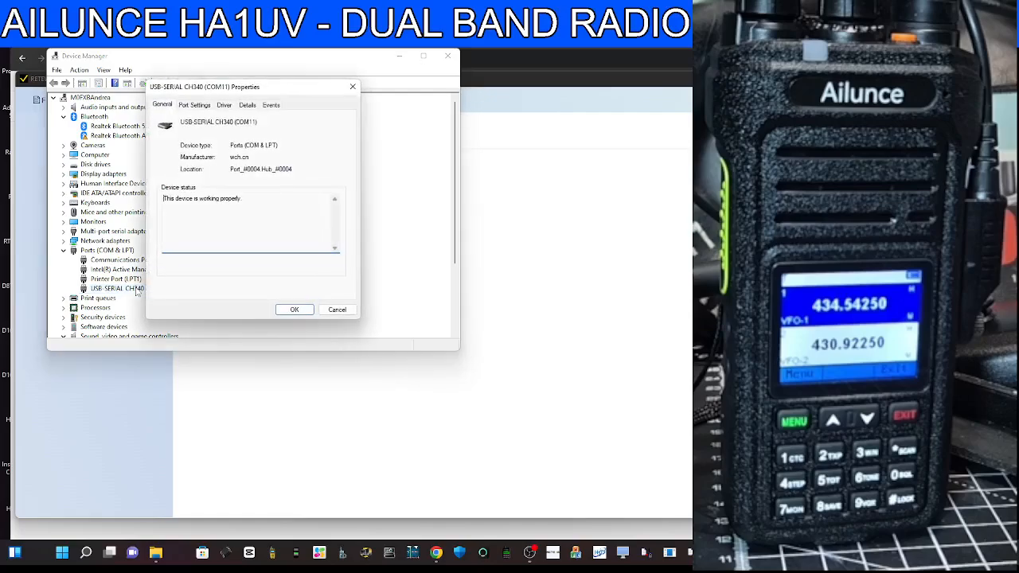
pyautogui.click(353, 85)
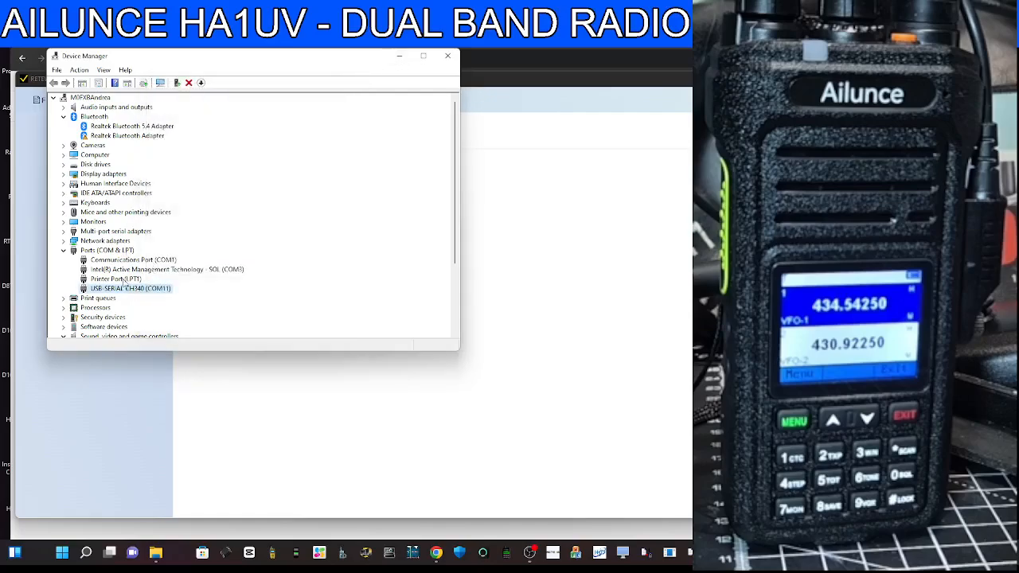
pyautogui.click(400, 56)
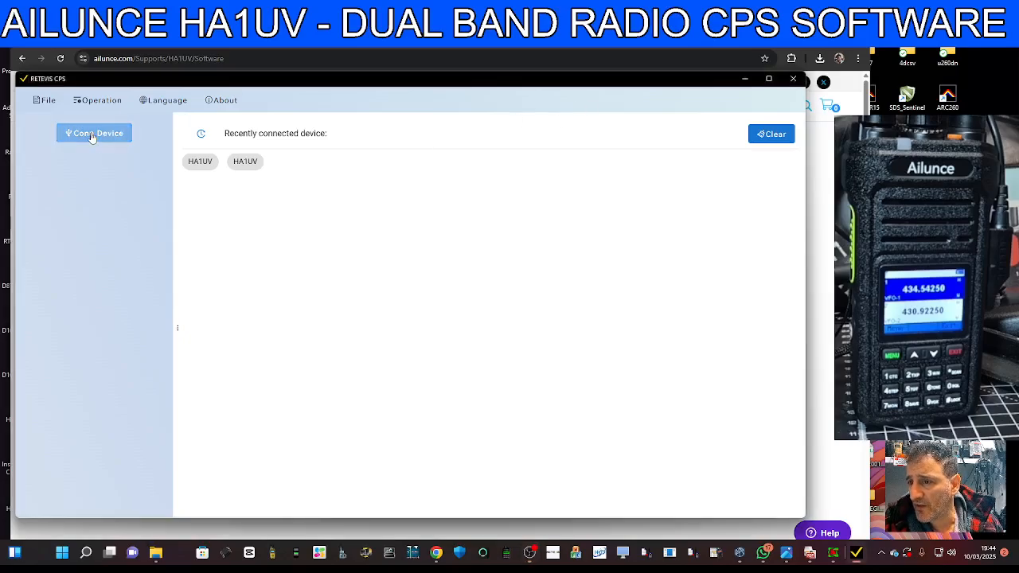
# Connect to the radio using port COM11 and model HA1UV
pyautogui.click(91, 134)
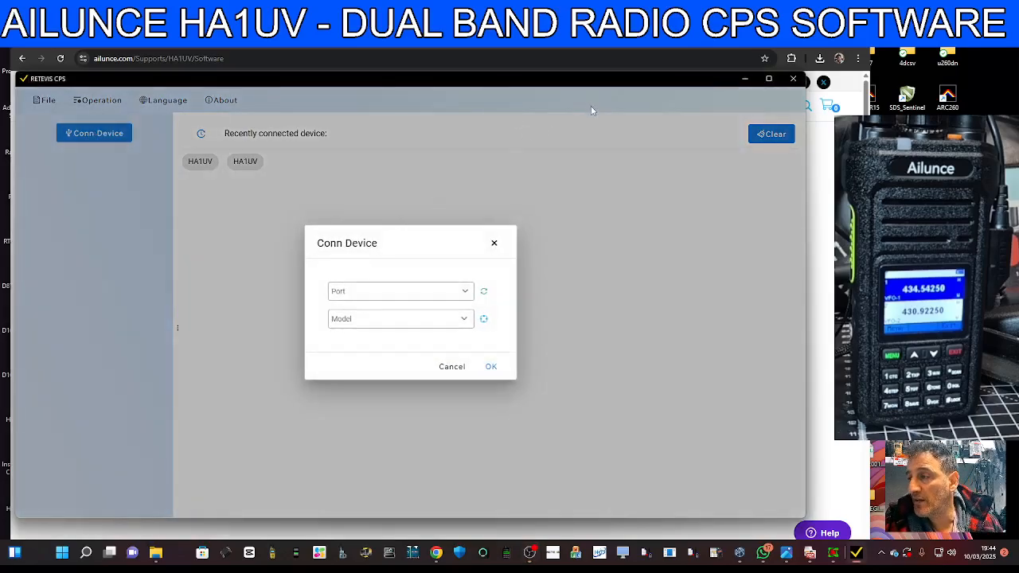
pyautogui.moveTo(406, 242); pyautogui.dragTo(279, 236)
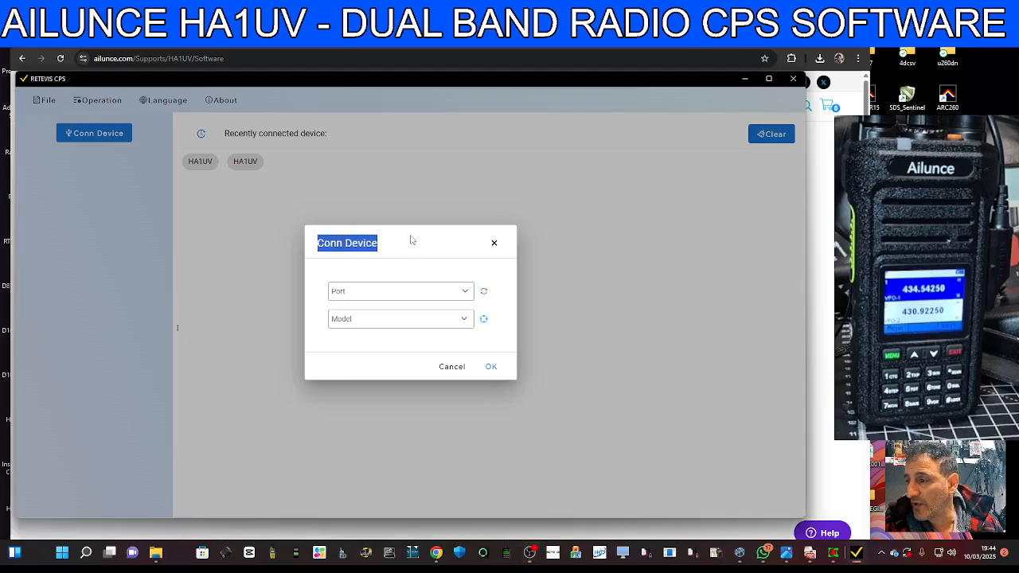
pyautogui.moveTo(414, 237); pyautogui.dragTo(248, 234)
pyautogui.click(421, 194)
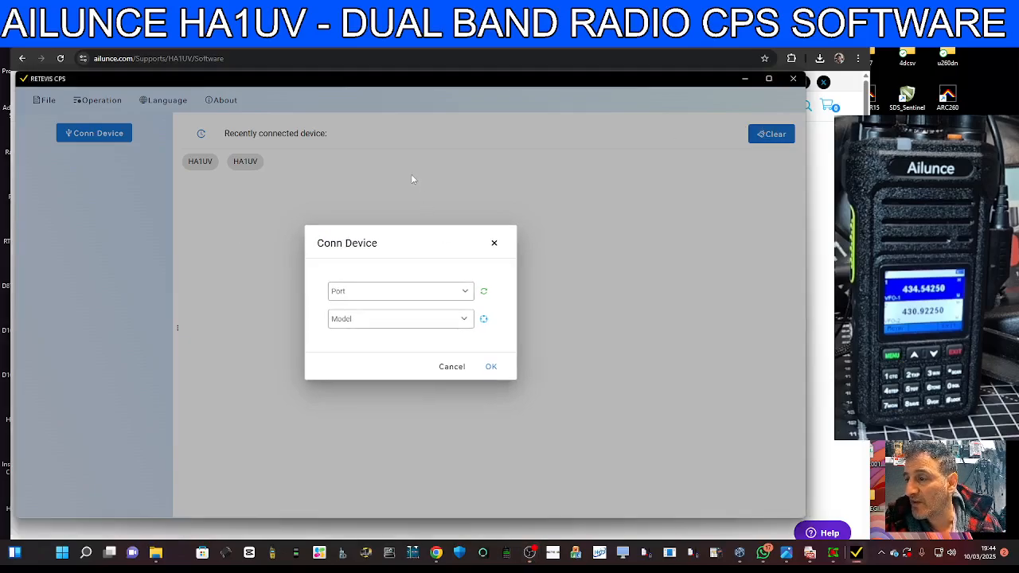
pyautogui.click(464, 319)
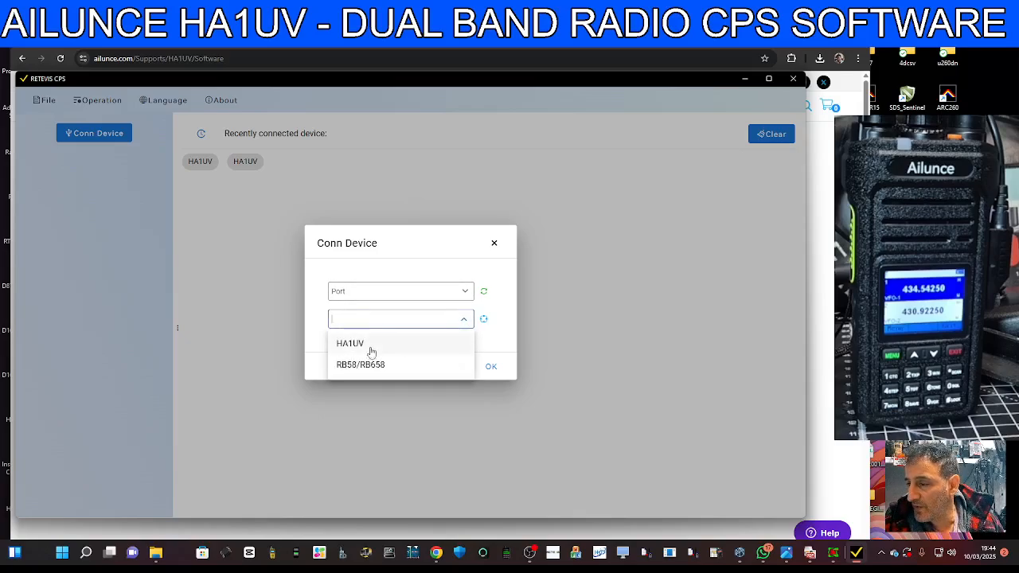
pyautogui.click(370, 349)
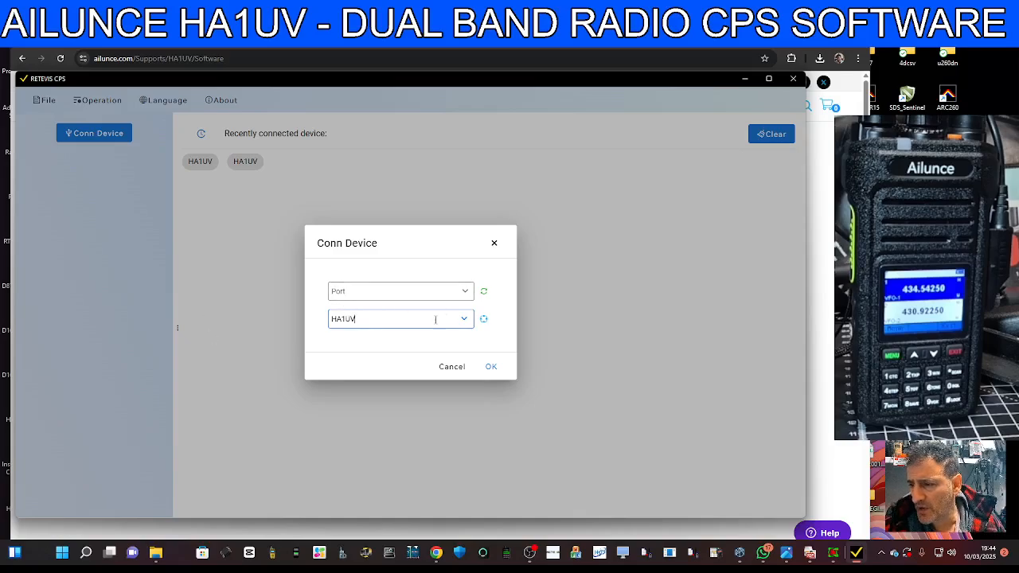
pyautogui.click(467, 321)
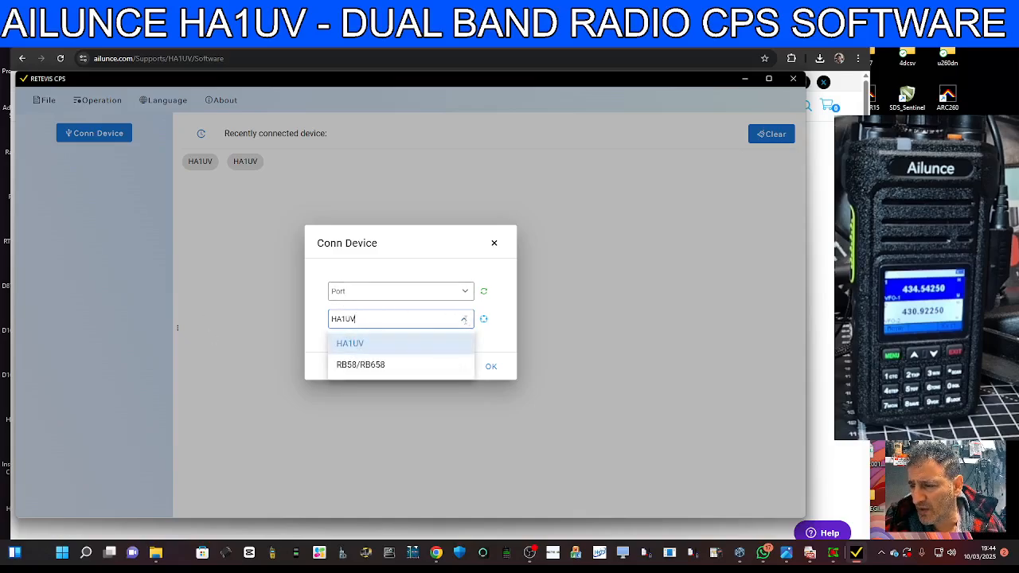
pyautogui.click(464, 319)
pyautogui.click(355, 292)
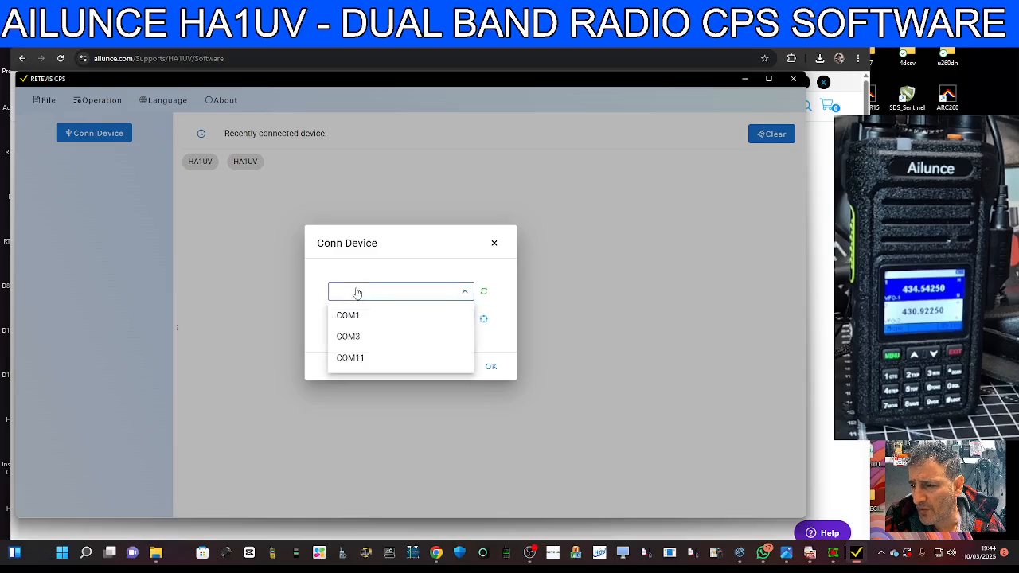
pyautogui.click(375, 368)
pyautogui.moveTo(409, 238); pyautogui.dragTo(298, 239)
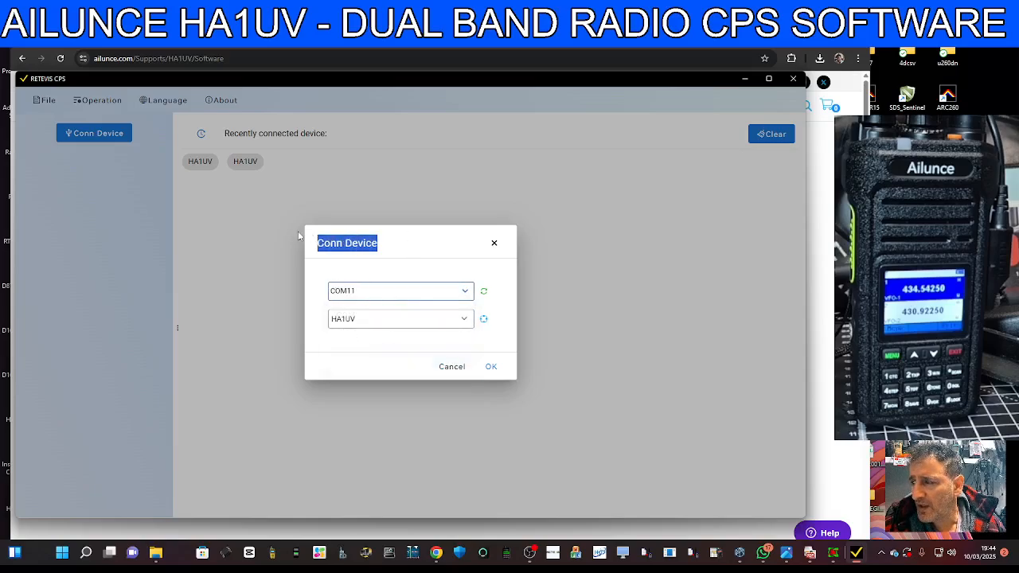
pyautogui.click(490, 368)
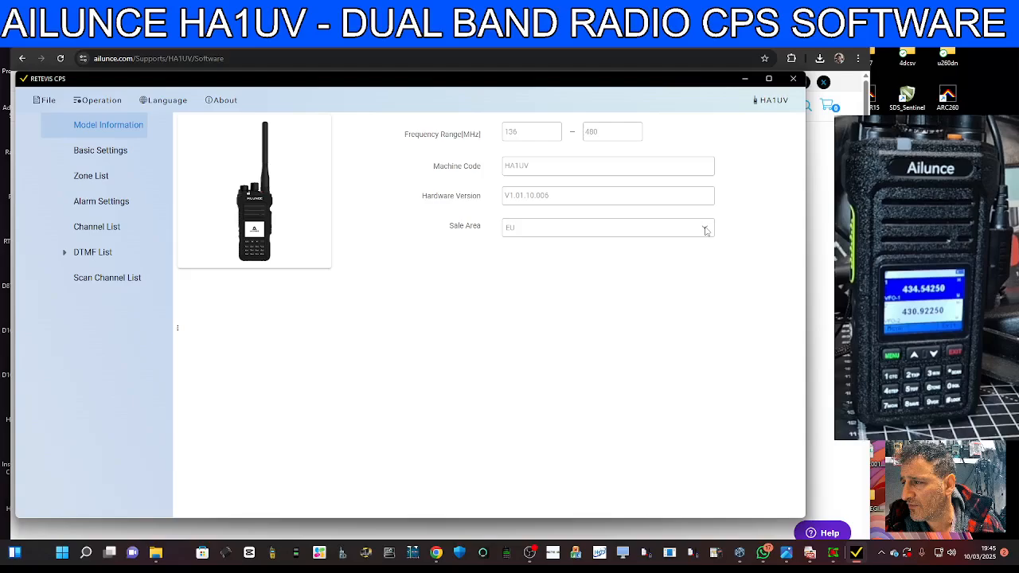
# Rename channel 2 in the channel list as HUBNET
pyautogui.click(104, 233)
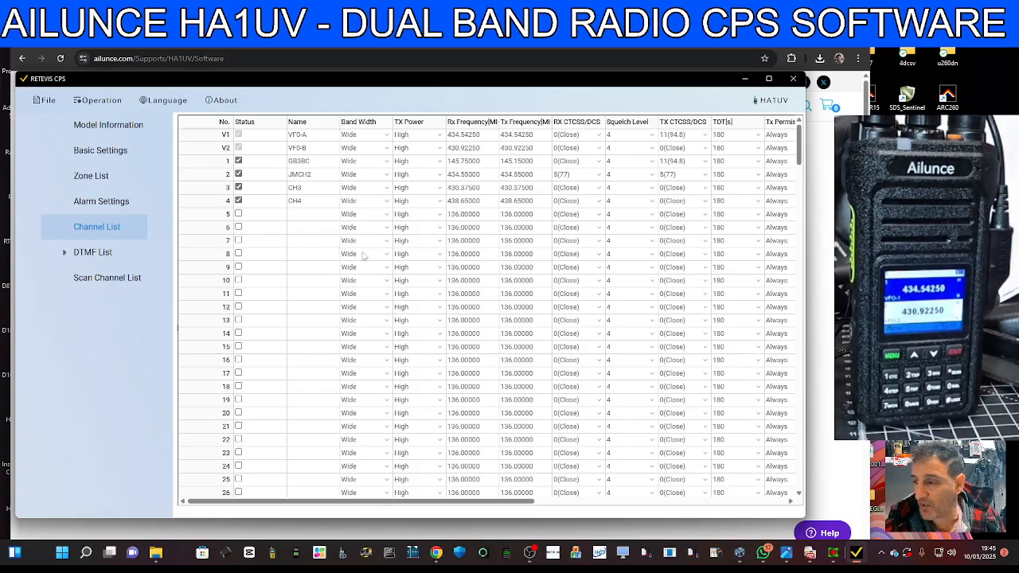
pyautogui.click(529, 555)
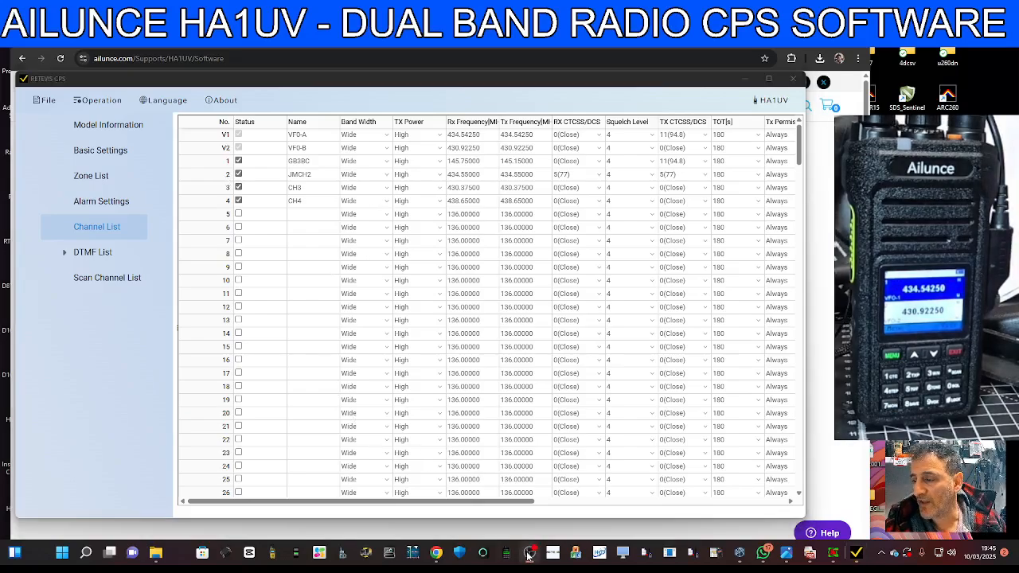
pyautogui.click(529, 555)
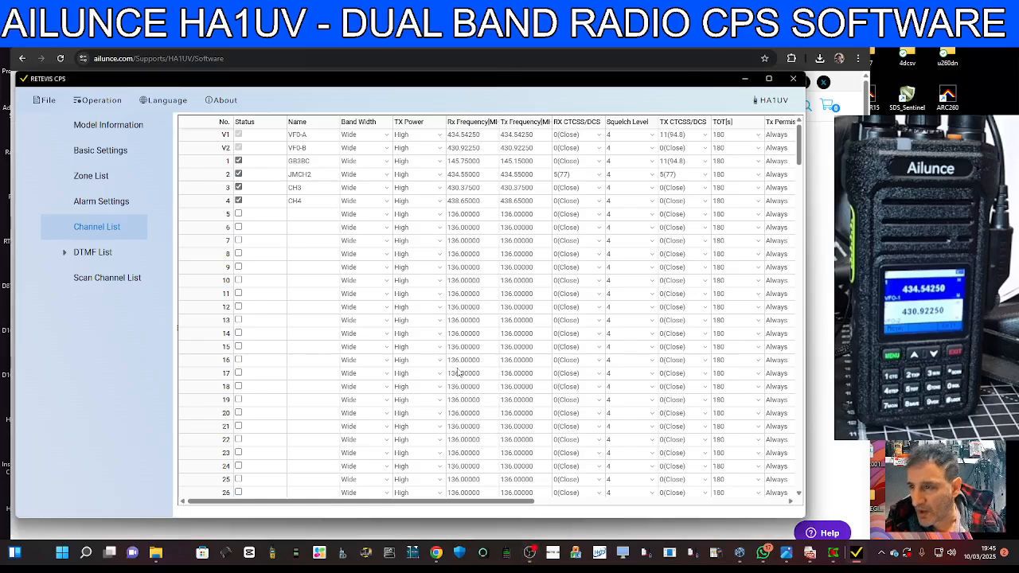
pyautogui.doubleClick(307, 176)
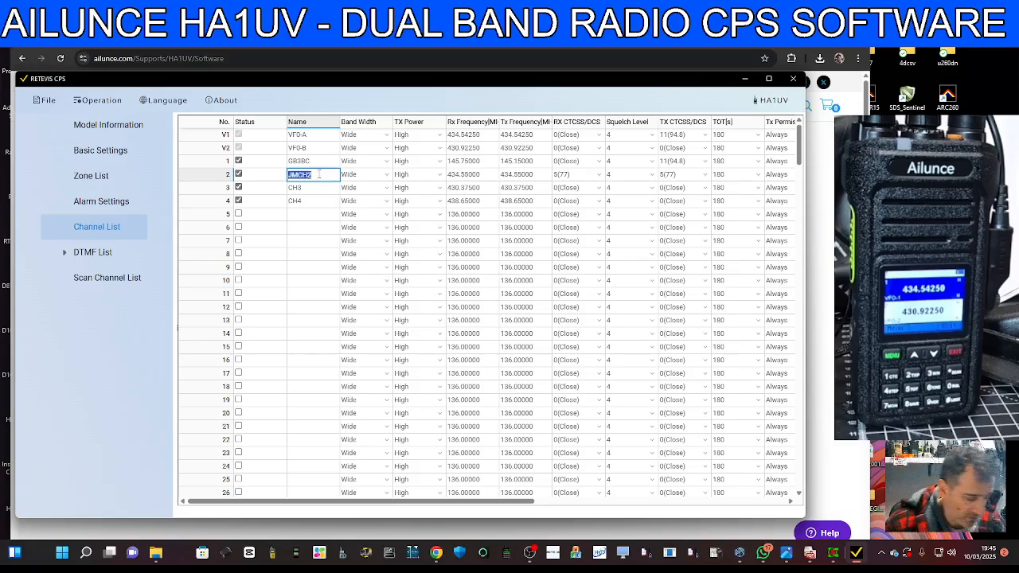
pyautogui.write('HUBNET')
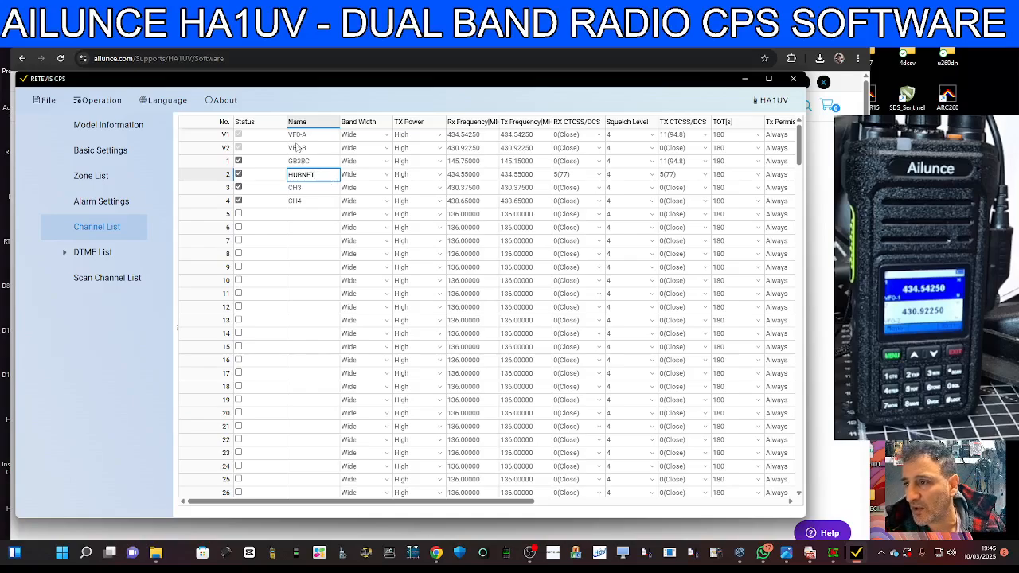
# Rename channel 3 as GB3BC
pyautogui.click(309, 191)
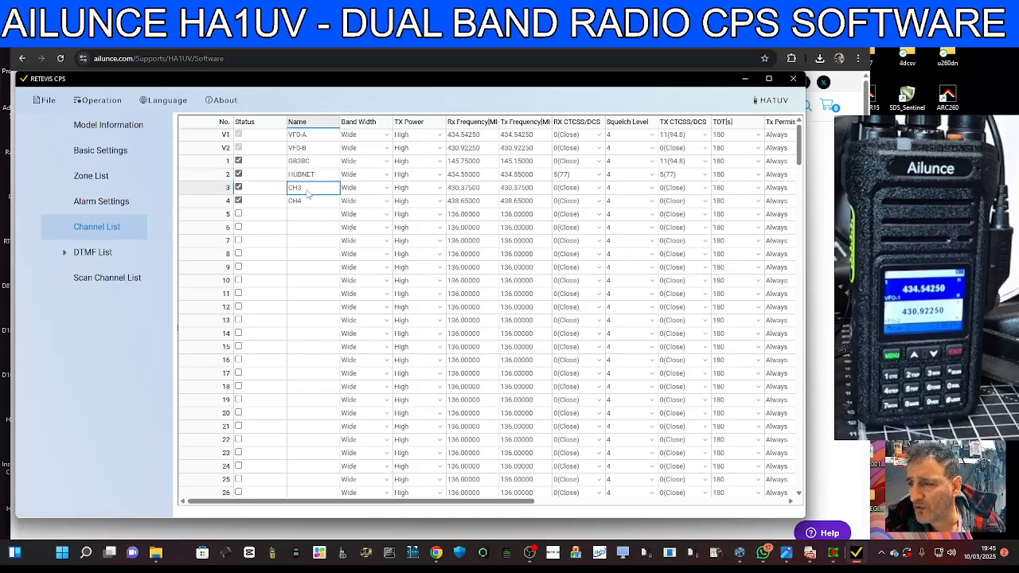
pyautogui.click(307, 190)
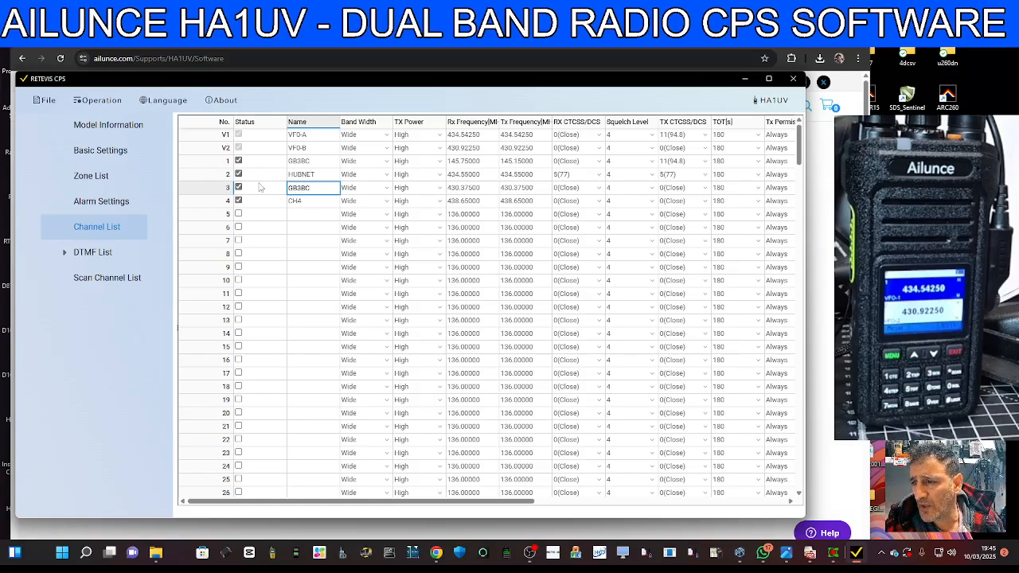
pyautogui.click(362, 193)
pyautogui.click(426, 192)
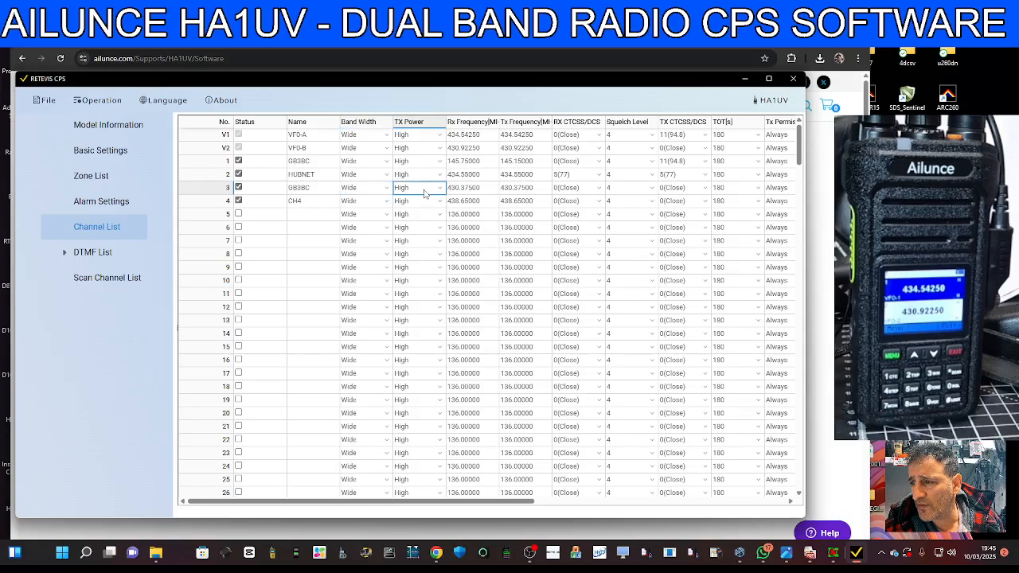
# Set channel 3's receive frequency to 145.750 MHz
pyautogui.click(475, 191)
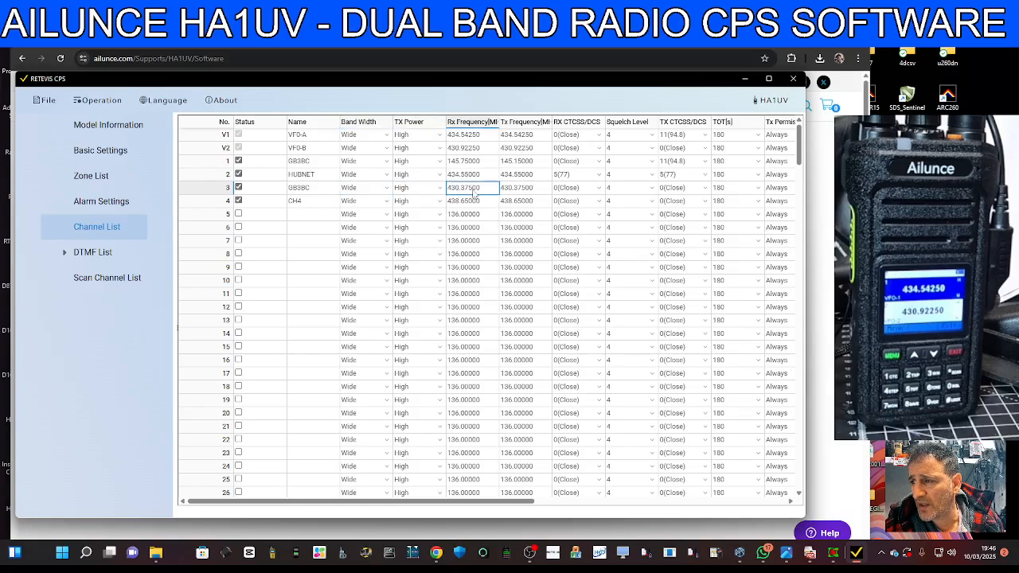
pyautogui.moveTo(449, 188); pyautogui.dragTo(474, 189)
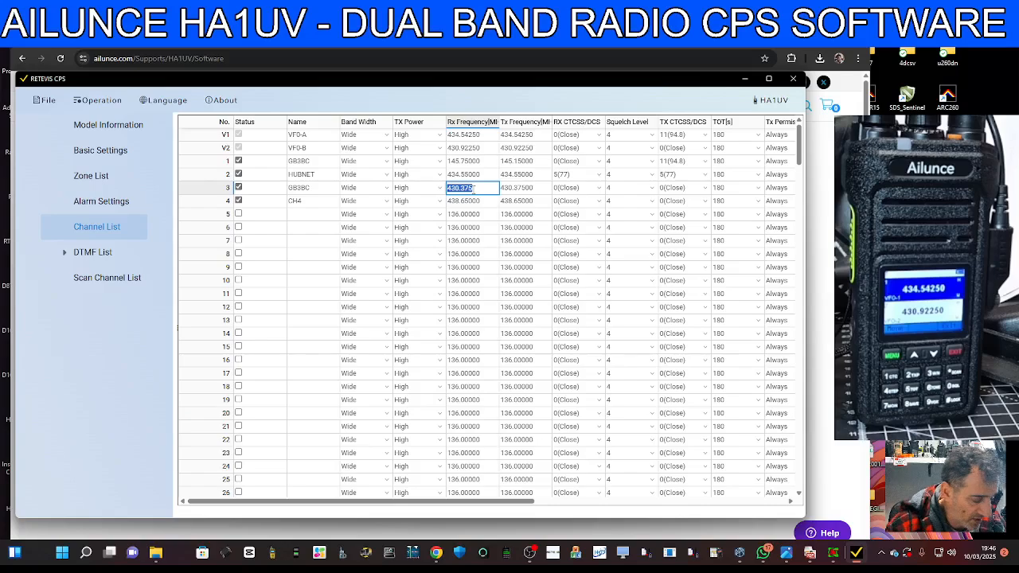
pyautogui.write('145')
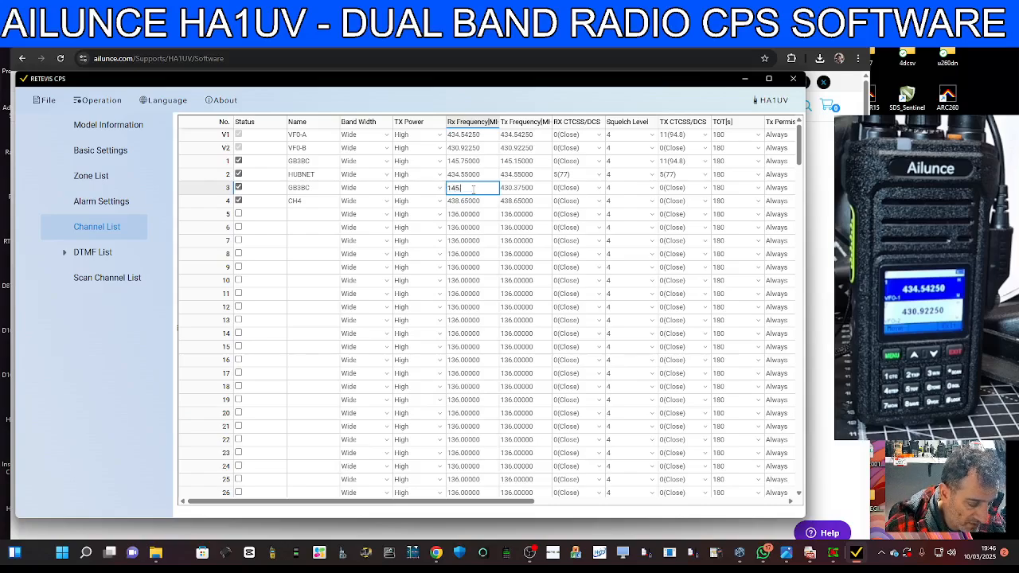
pyautogui.write('.75')
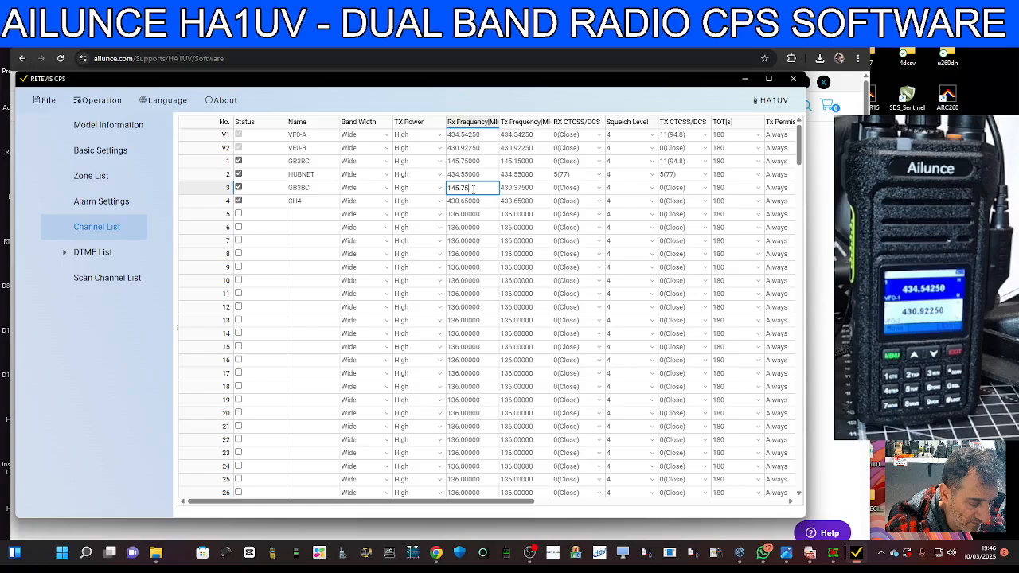
pyautogui.write('0')
# Set channel 3's transmit frequency to 145.15 MHz
pyautogui.click(515, 191)
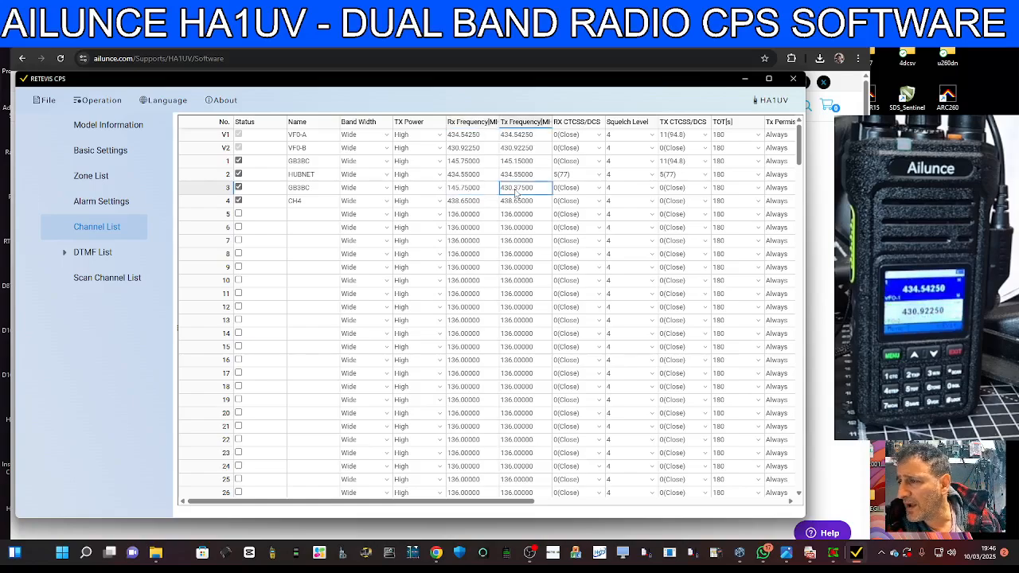
pyautogui.click(516, 190)
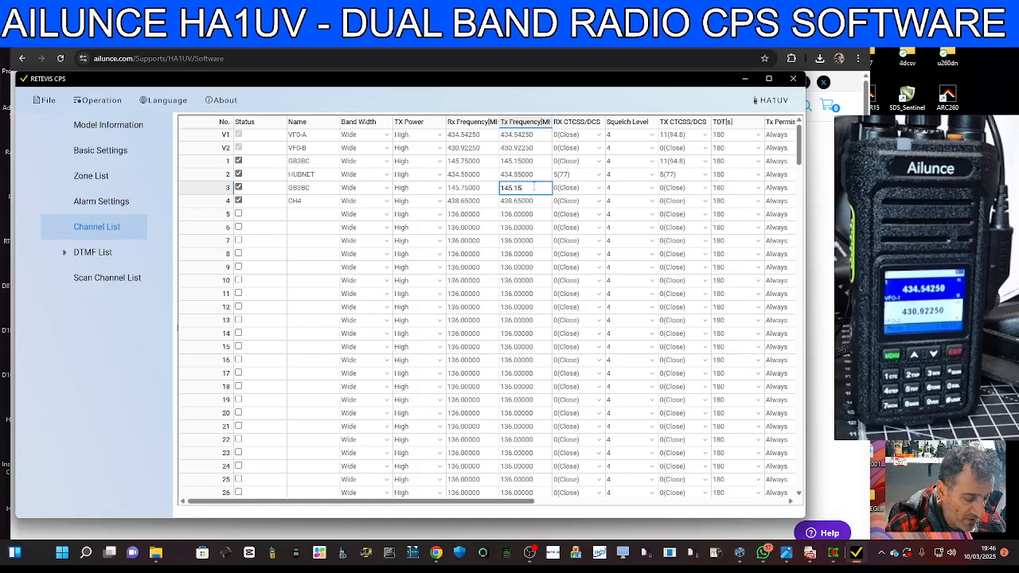
pyautogui.click(594, 186)
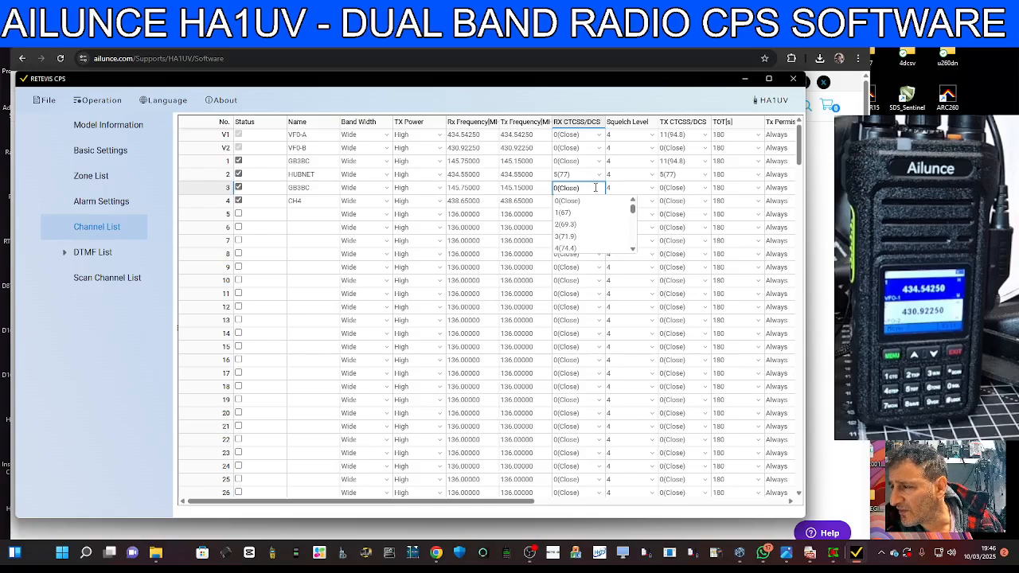
pyautogui.click(646, 189)
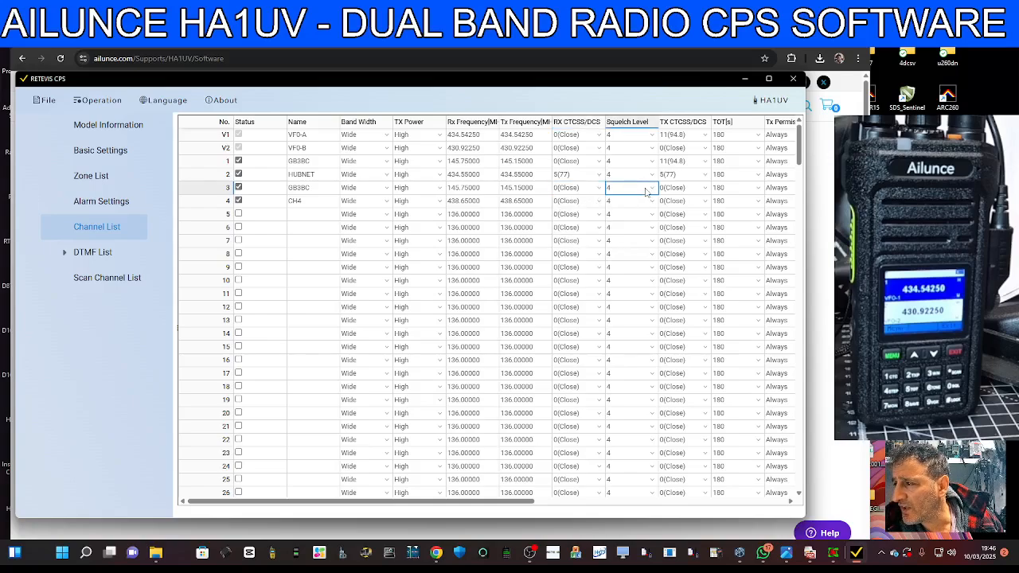
# Set channel 3's transmit CTCSS/DCS tone to 5(77)
pyautogui.click(706, 189)
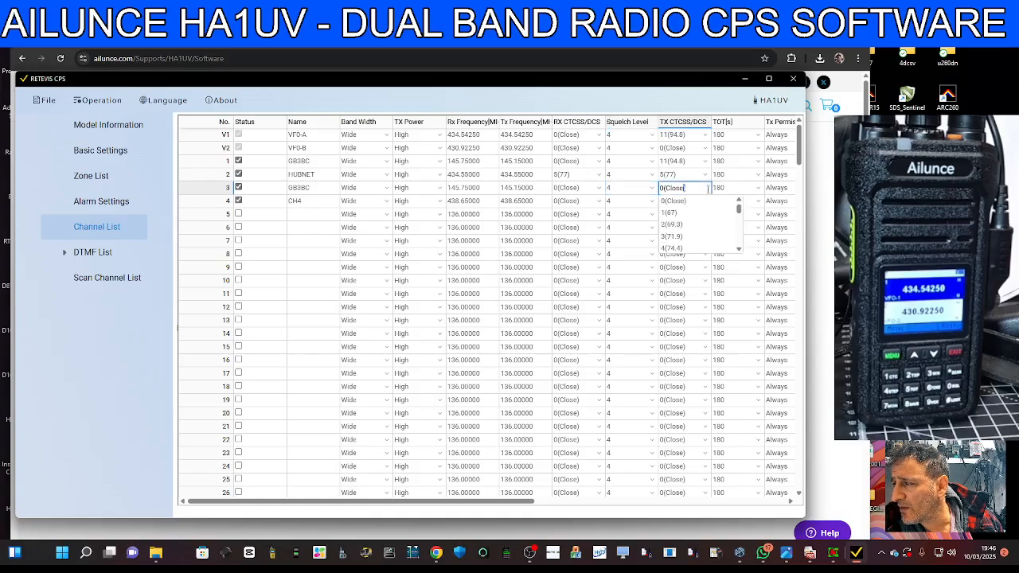
pyautogui.click(739, 250)
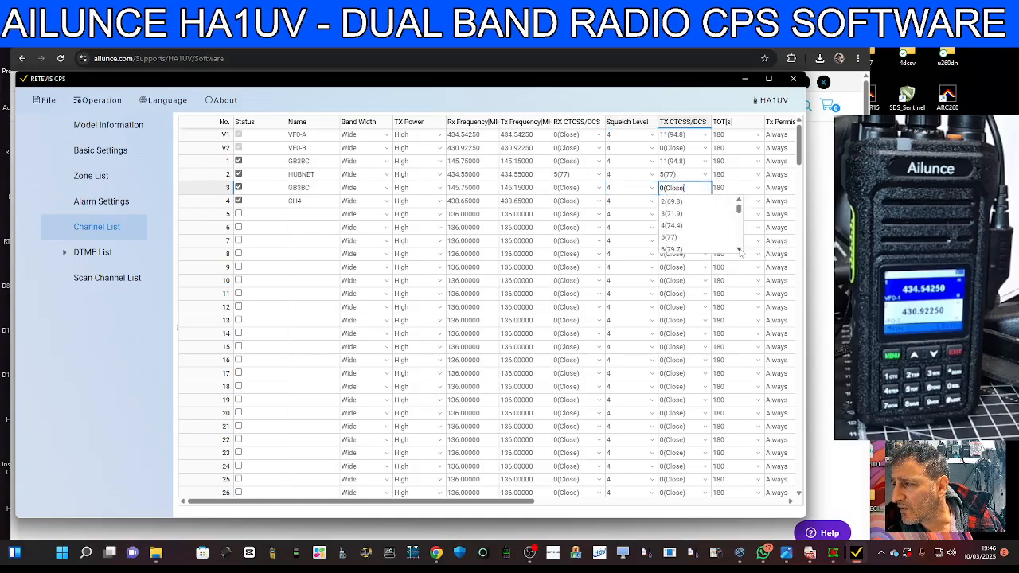
pyautogui.click(740, 250)
pyautogui.click(740, 250)
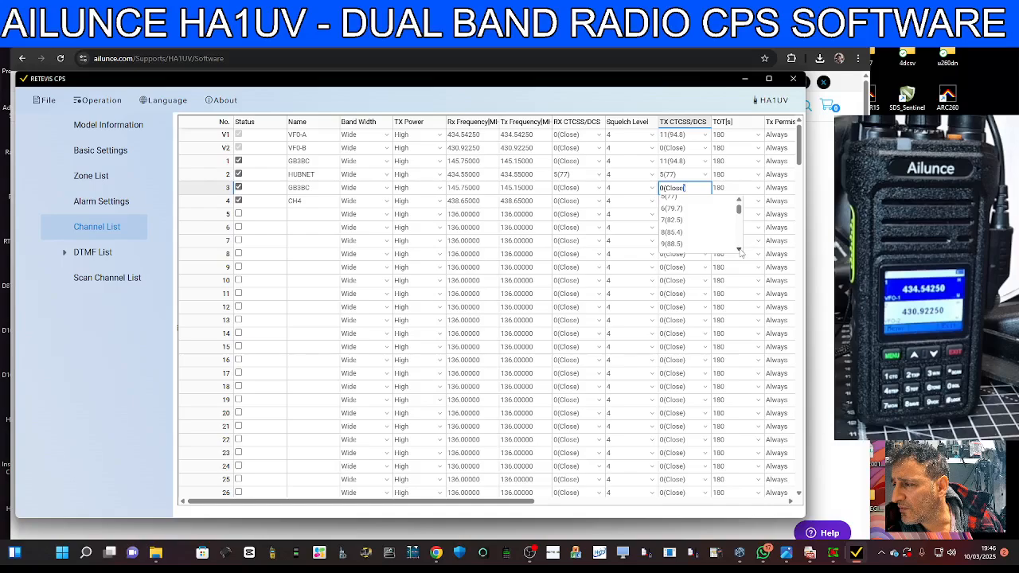
pyautogui.click(673, 199)
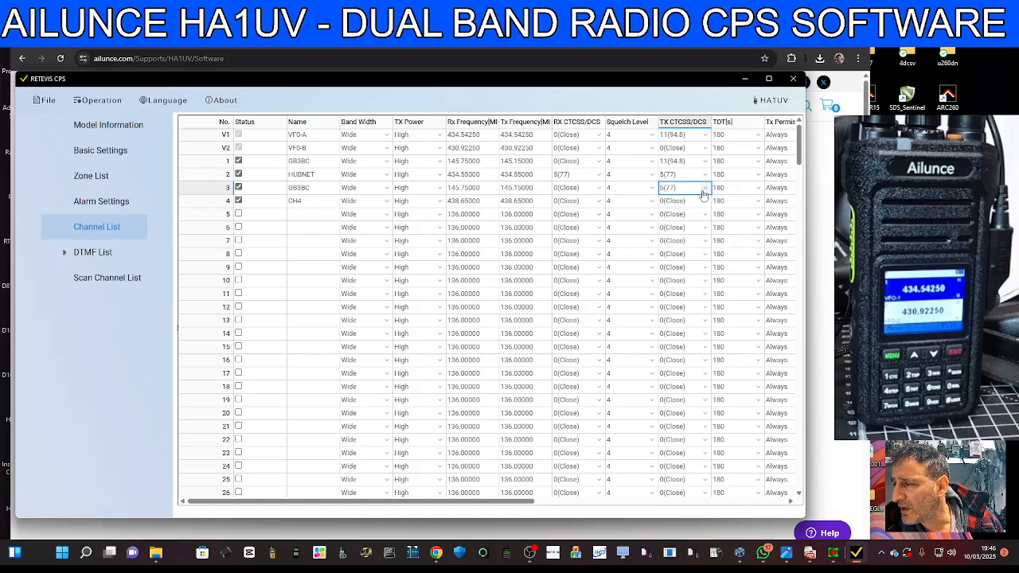
# Set the transmit CTCSS/DCS tone of channel 3, GB3BC, to 11(94.8)
pyautogui.click(703, 189)
pyautogui.scroll(-4, 684, 239)
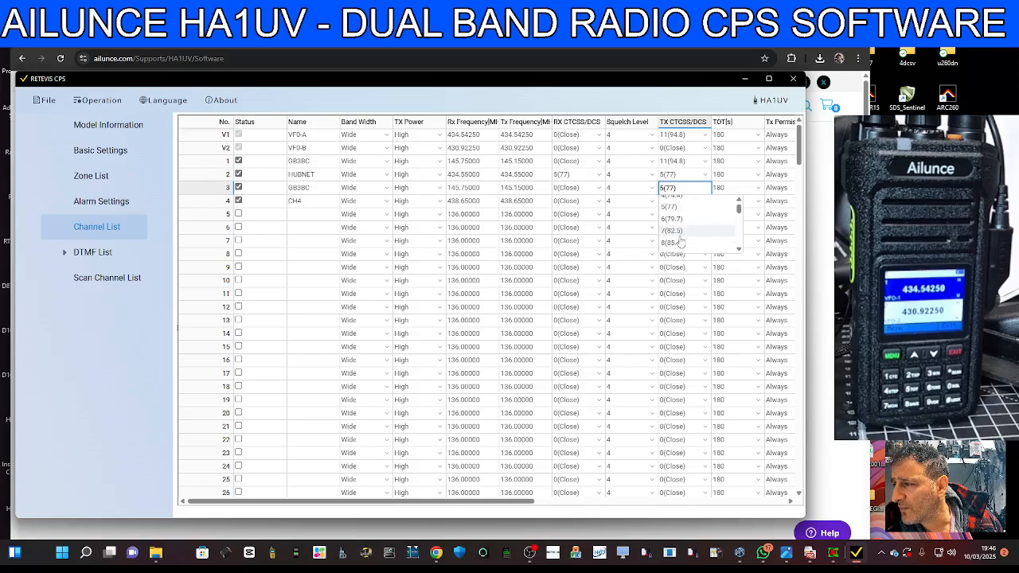
pyautogui.scroll(3, 684, 239)
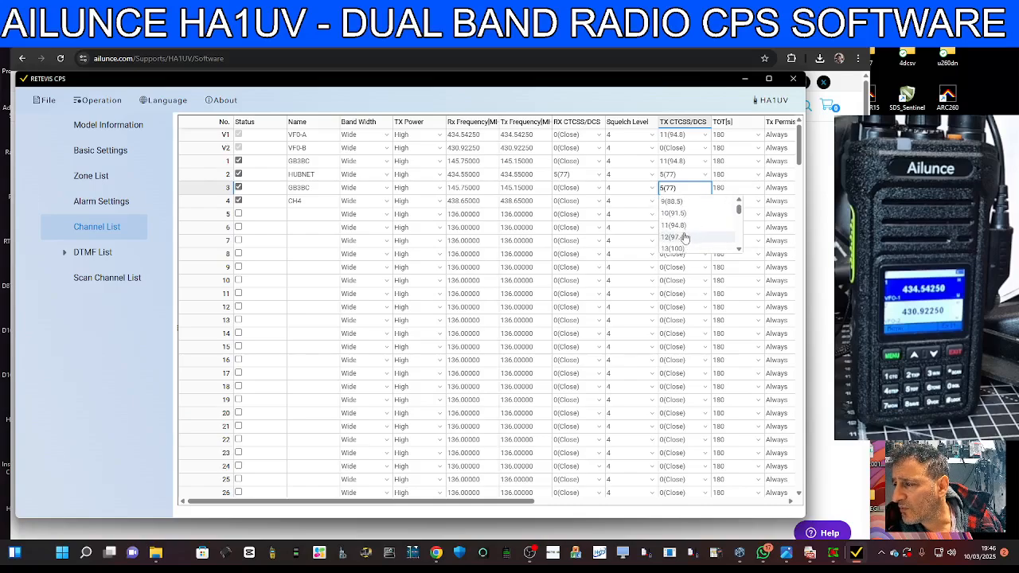
pyautogui.click(684, 230)
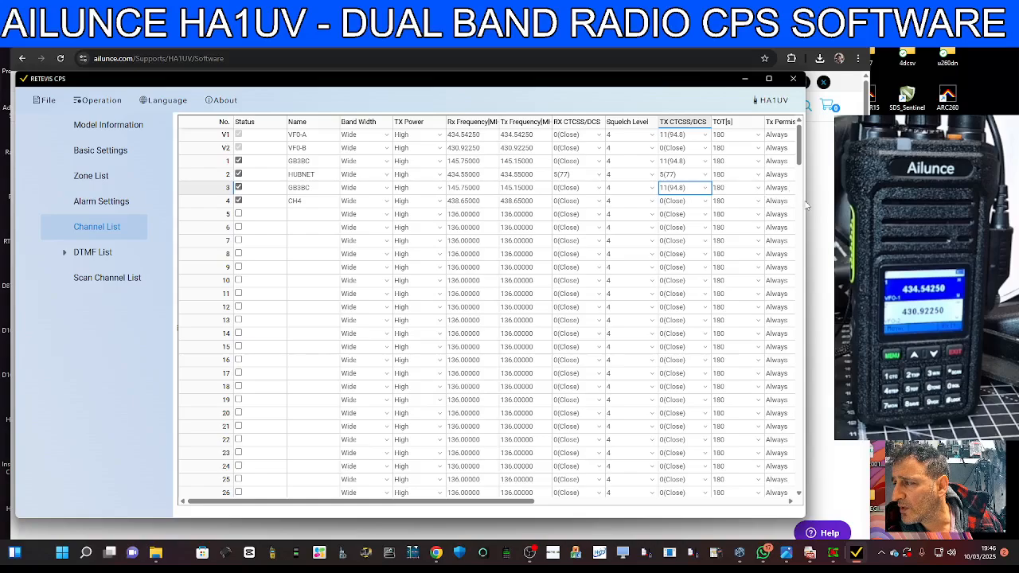
pyautogui.moveTo(812, 207); pyautogui.dragTo(879, 209)
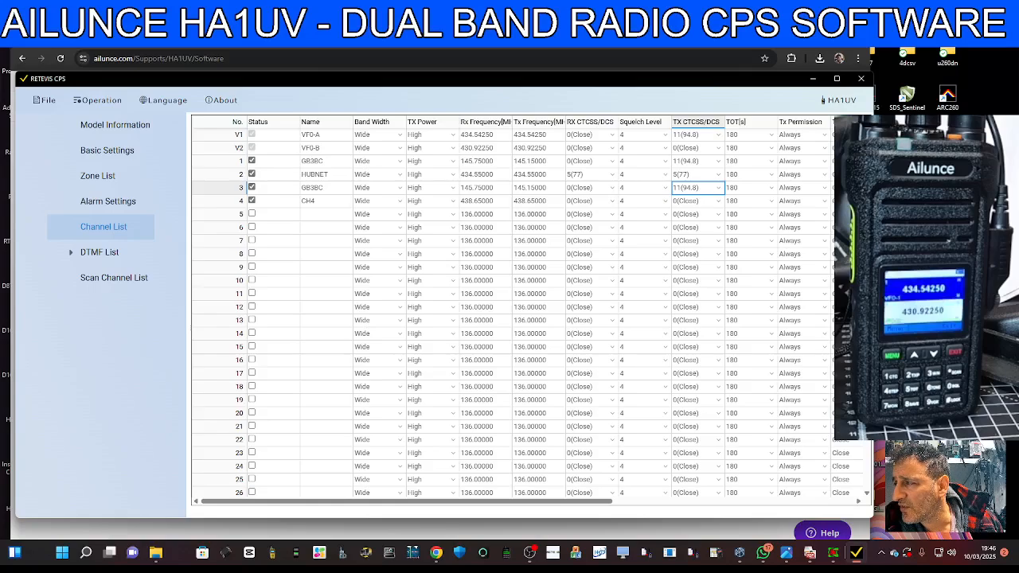
pyautogui.moveTo(873, 279); pyautogui.dragTo(795, 278)
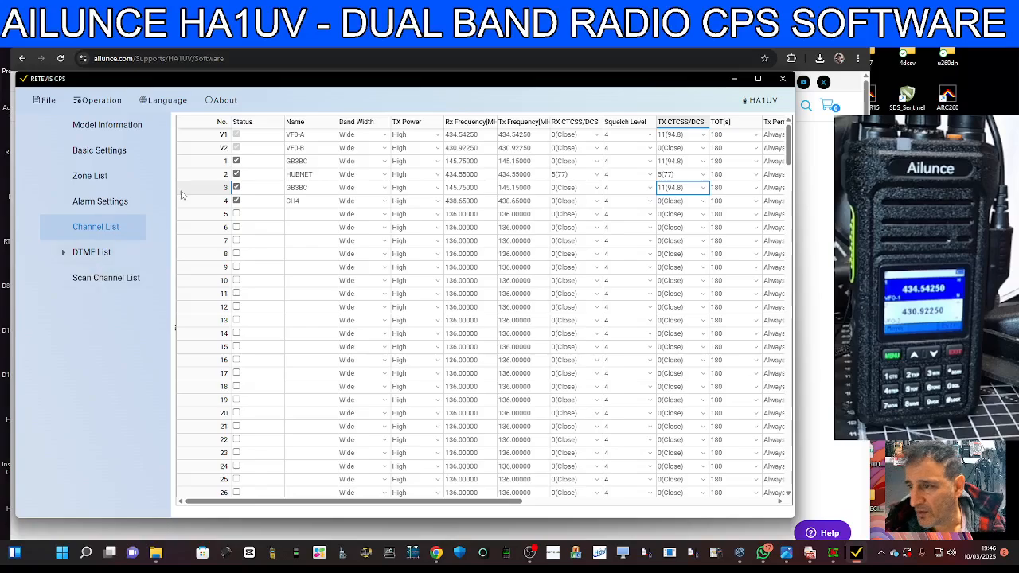
# Open the DTMF Settings page and examine the available PTT ID Type options
pyautogui.click(99, 253)
pyautogui.click(113, 278)
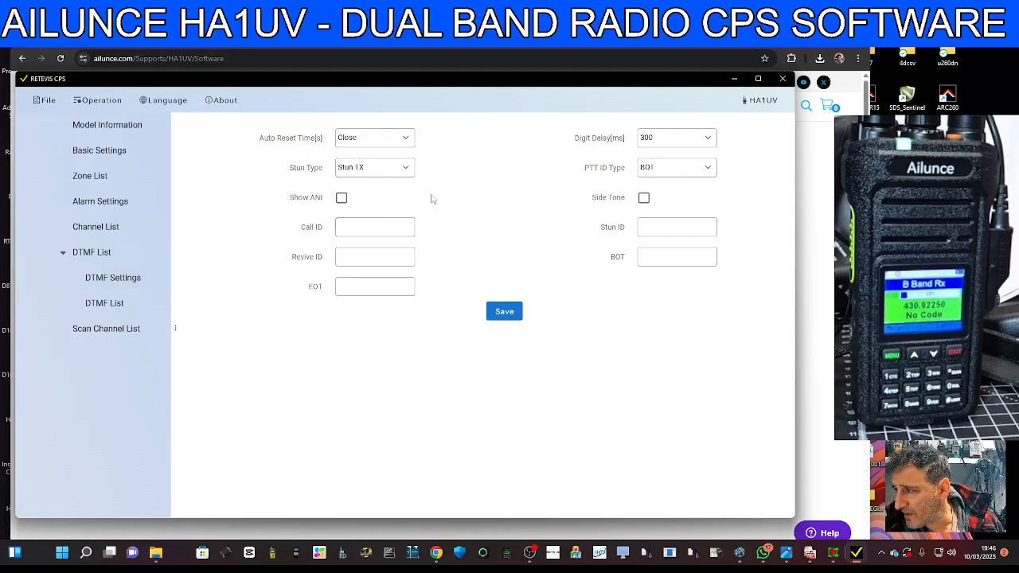
pyautogui.click(710, 171)
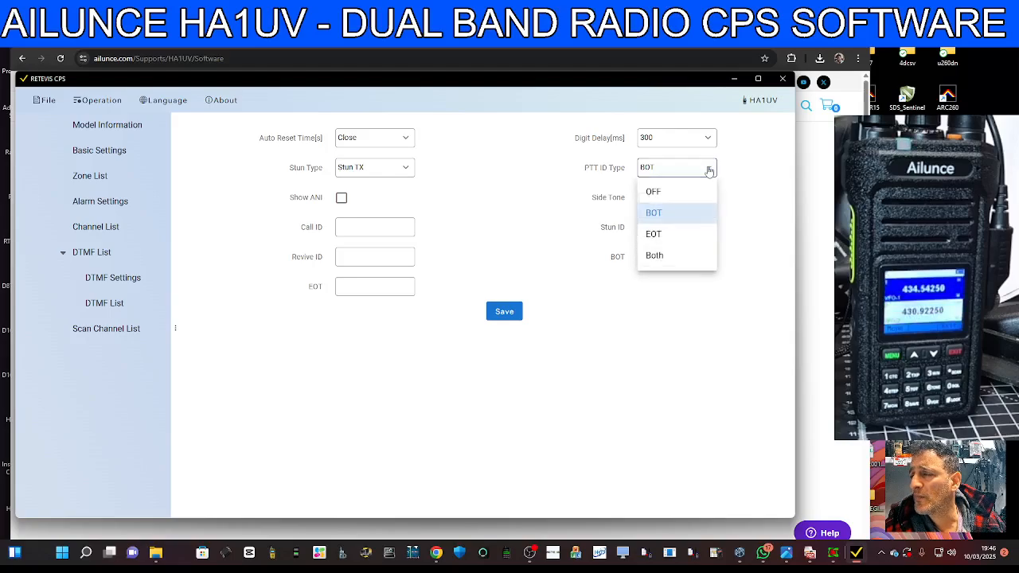
pyautogui.click(709, 170)
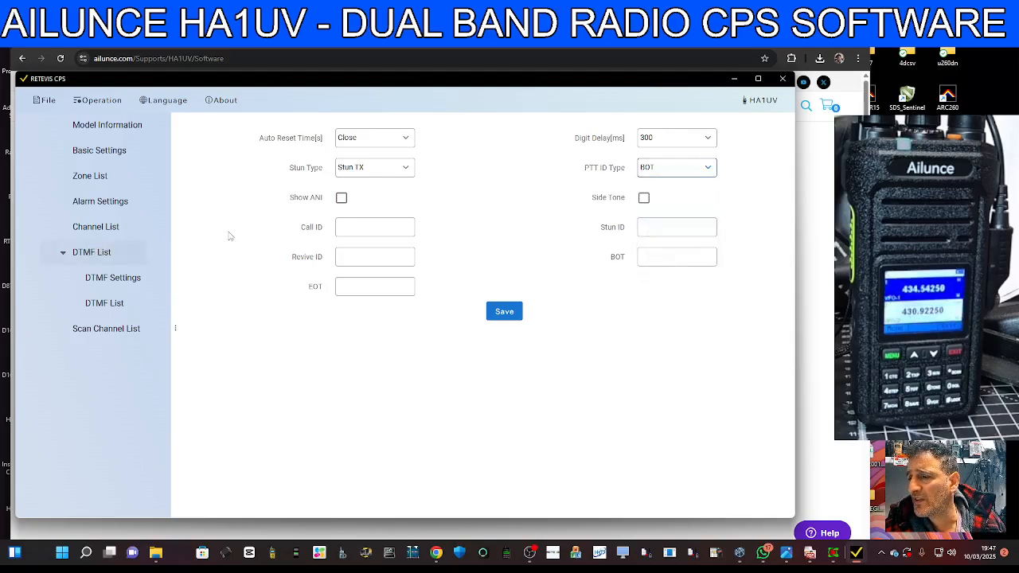
pyautogui.click(710, 169)
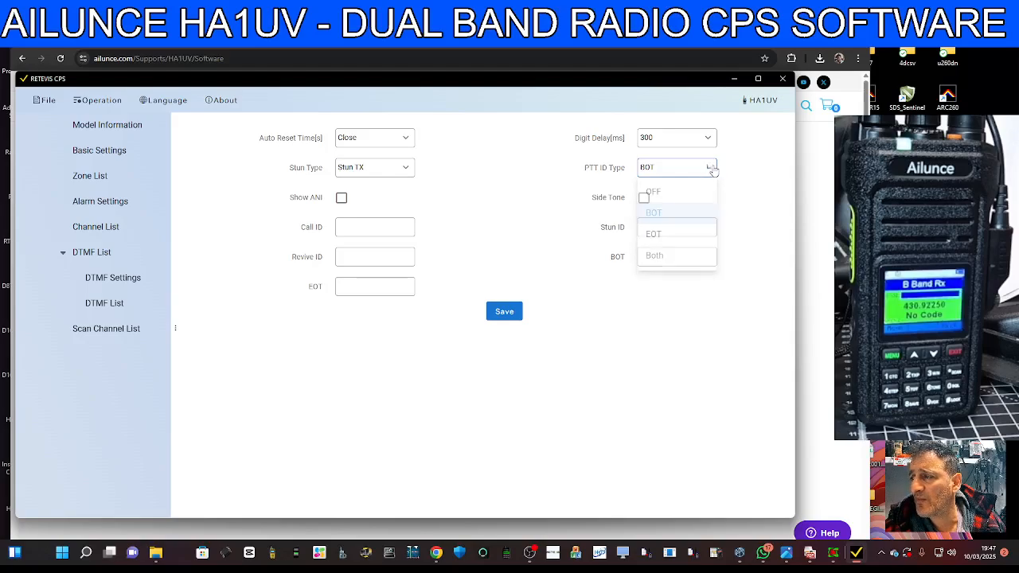
pyautogui.click(710, 168)
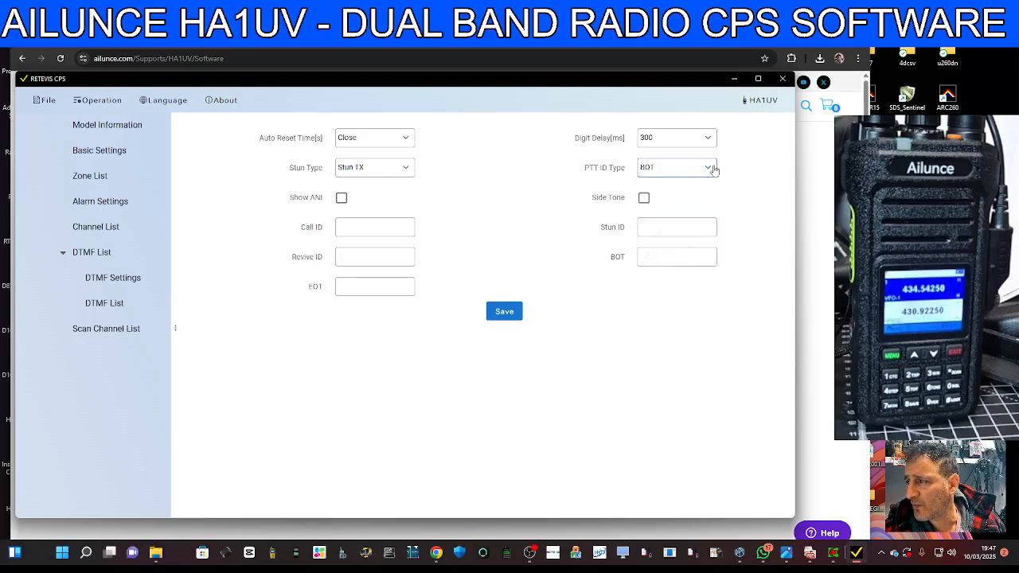
pyautogui.click(711, 168)
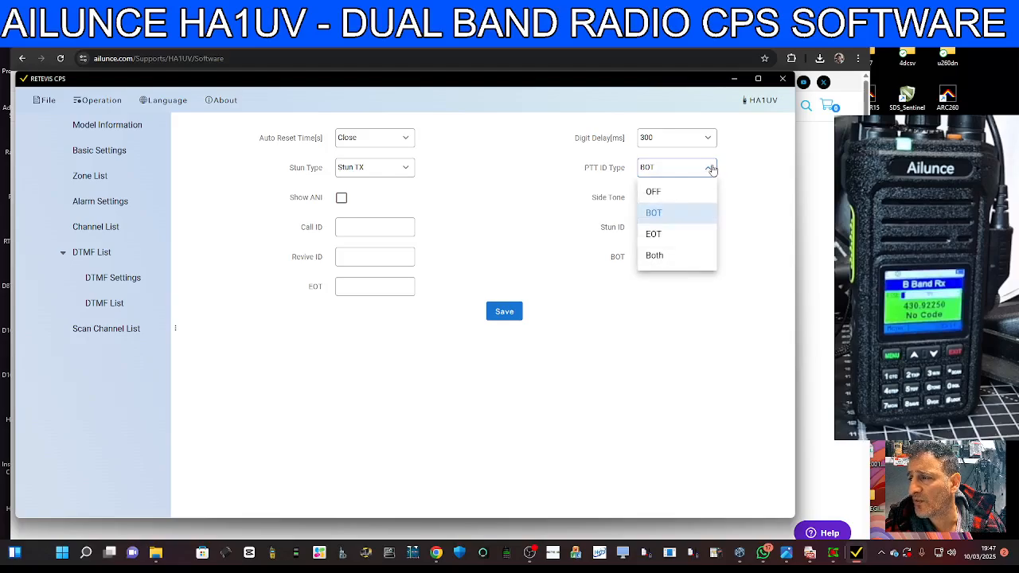
pyautogui.click(711, 168)
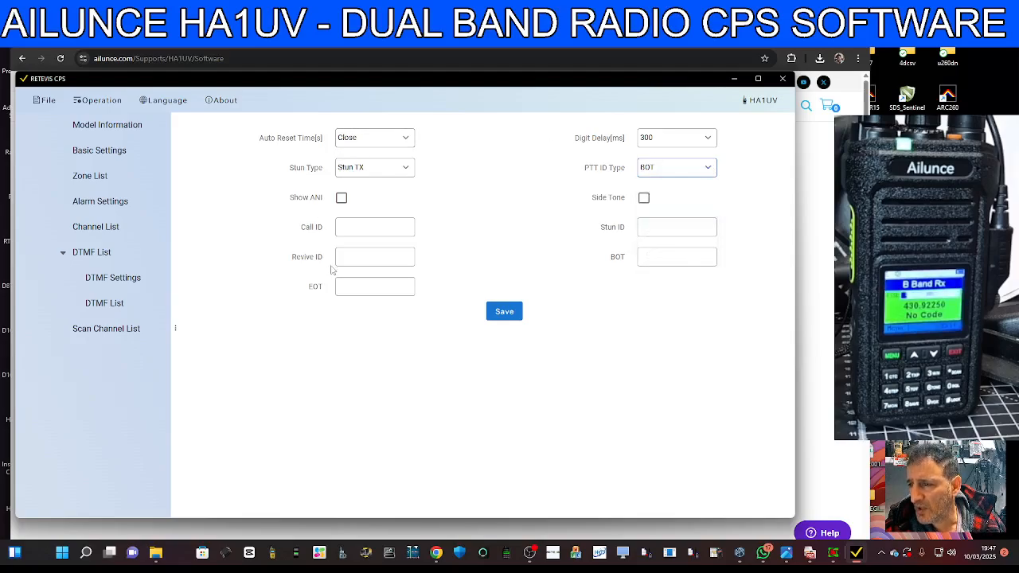
# Open the DTMF List and examine the Group Code options and FastCall fields of the System1 entry
pyautogui.click(112, 313)
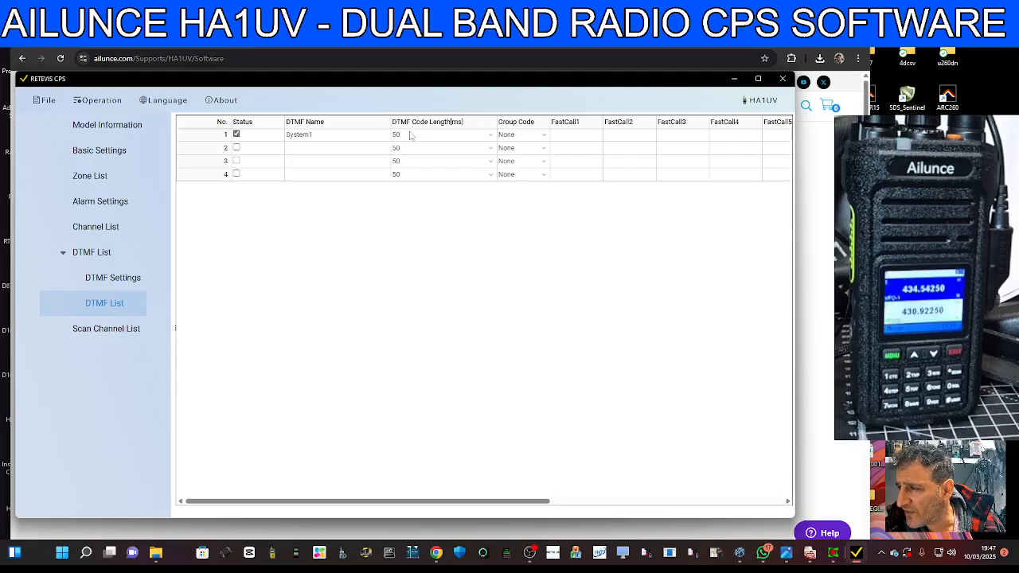
pyautogui.click(545, 136)
pyautogui.click(545, 136)
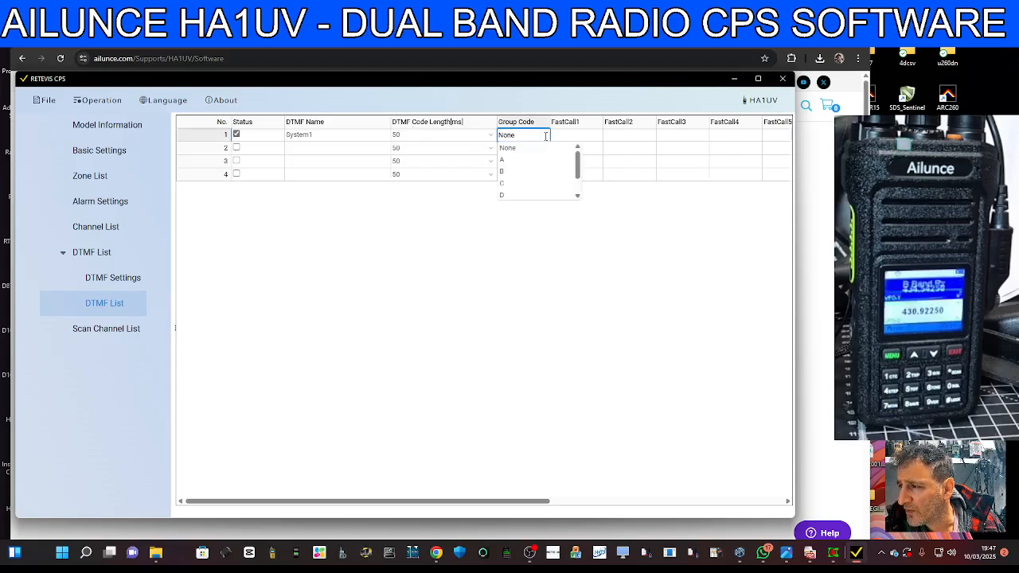
pyautogui.click(677, 162)
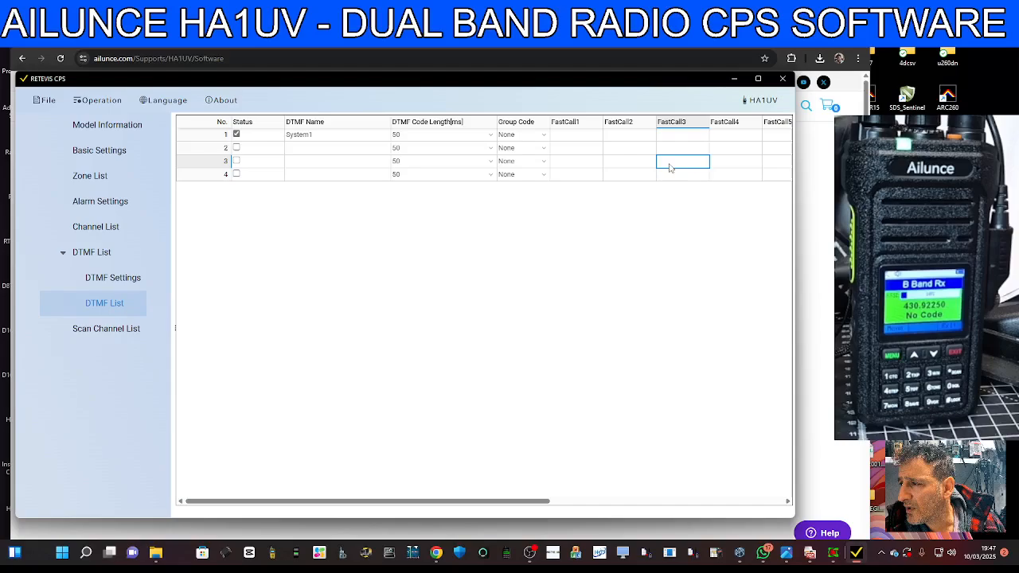
pyautogui.click(571, 135)
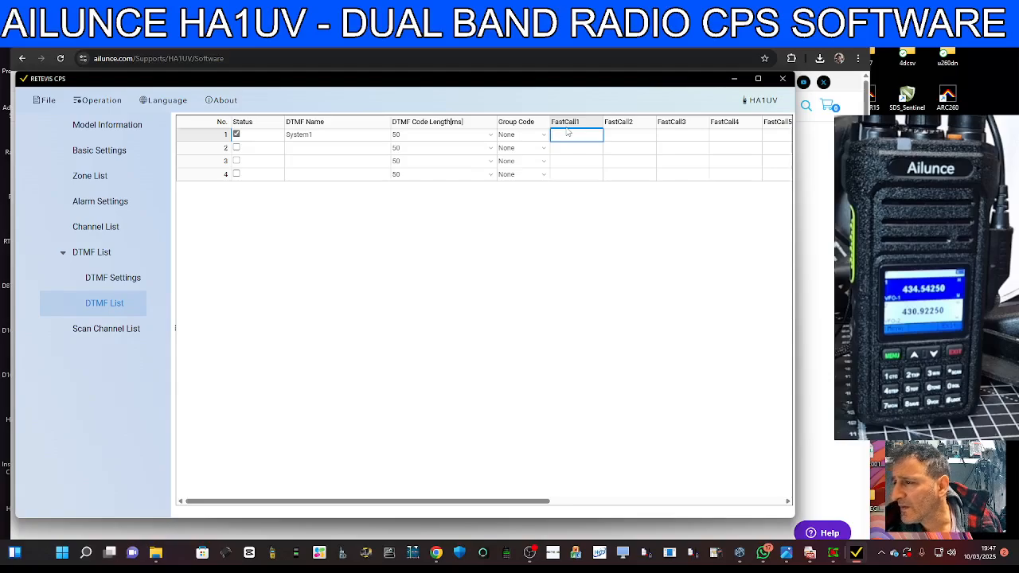
pyautogui.click(541, 135)
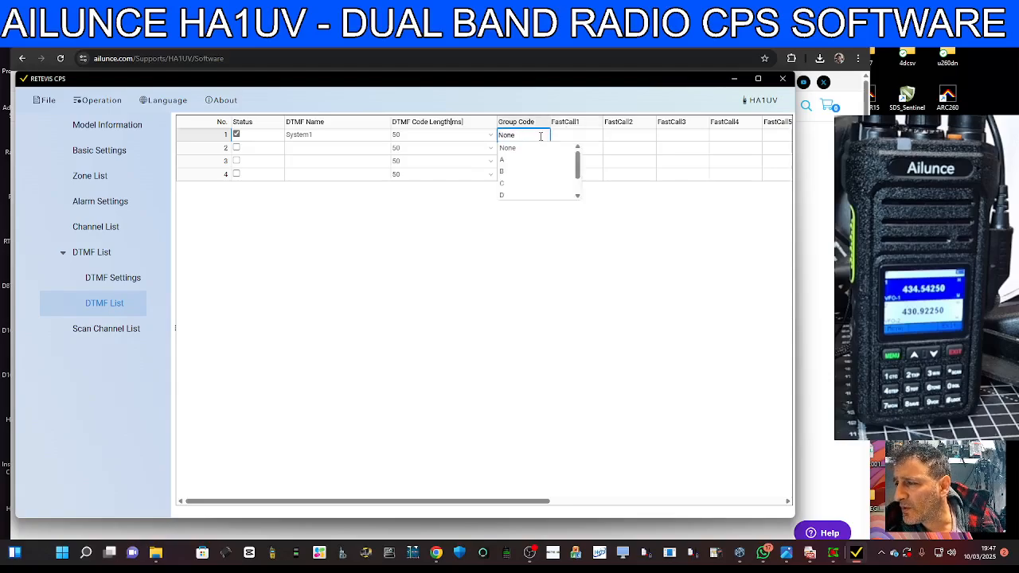
pyautogui.click(559, 136)
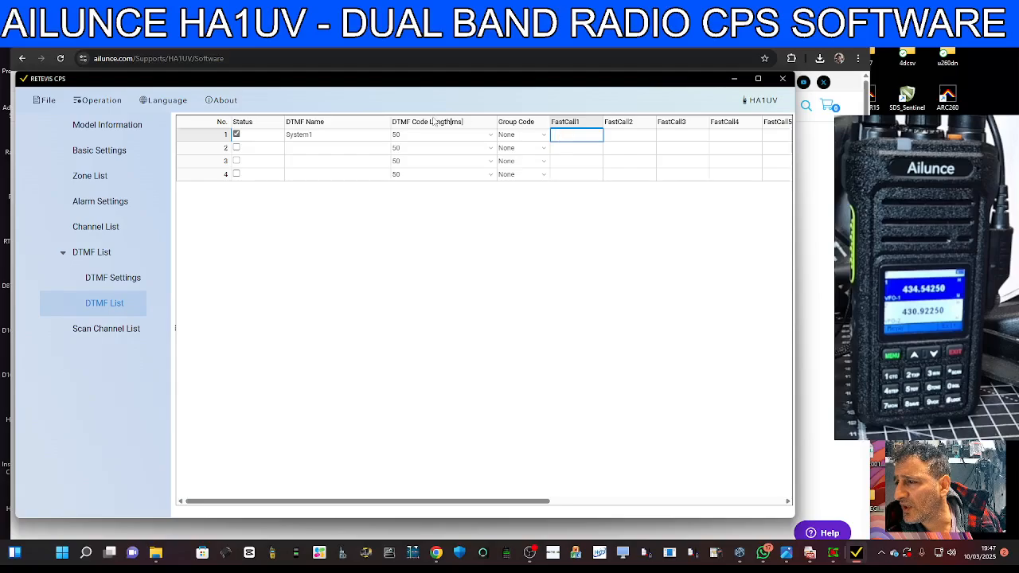
# Look through the Scan Channel List, Alarm Settings and Zone List pages
pyautogui.click(118, 331)
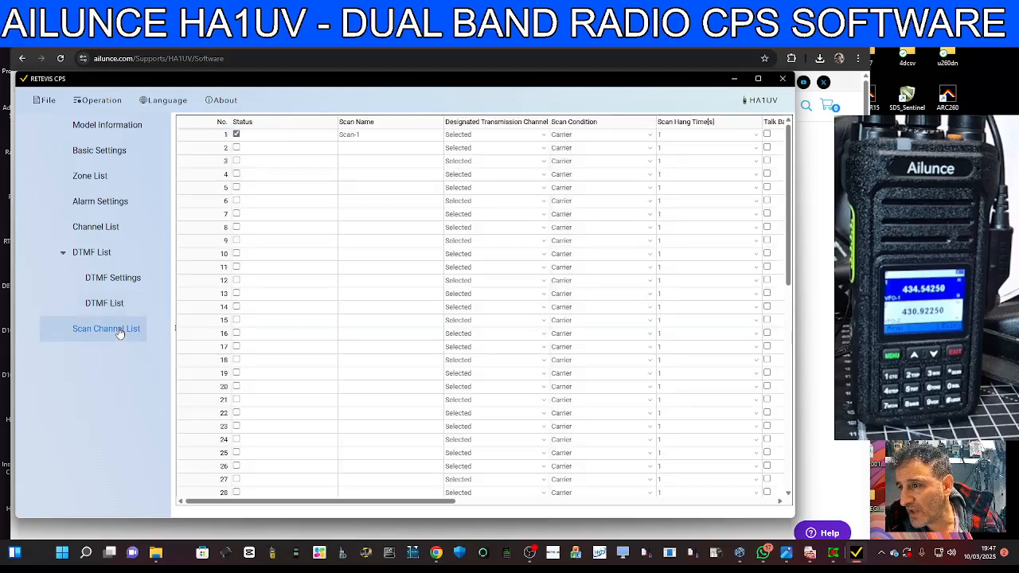
pyautogui.click(113, 278)
pyautogui.click(101, 253)
pyautogui.click(95, 227)
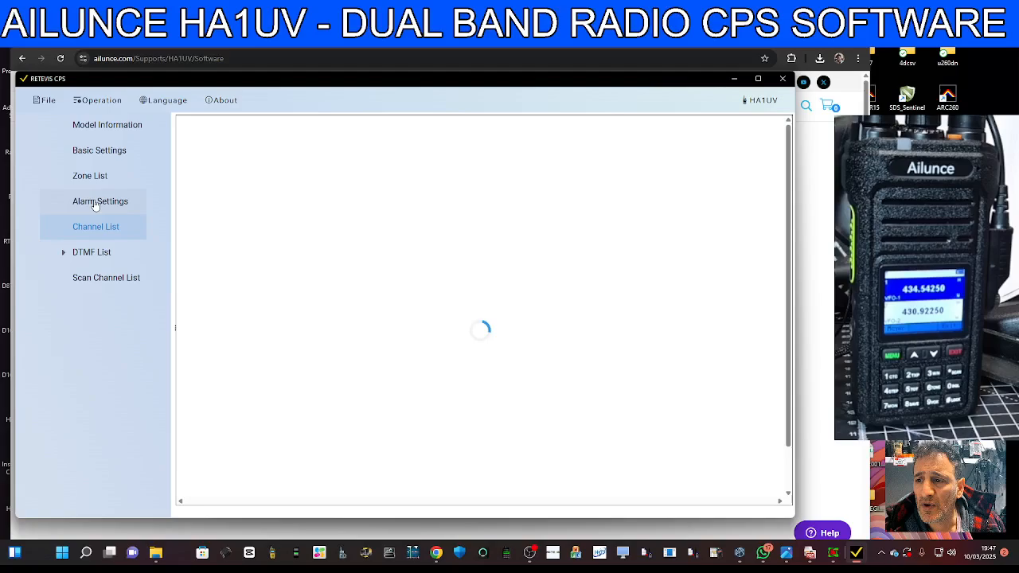
pyautogui.click(95, 203)
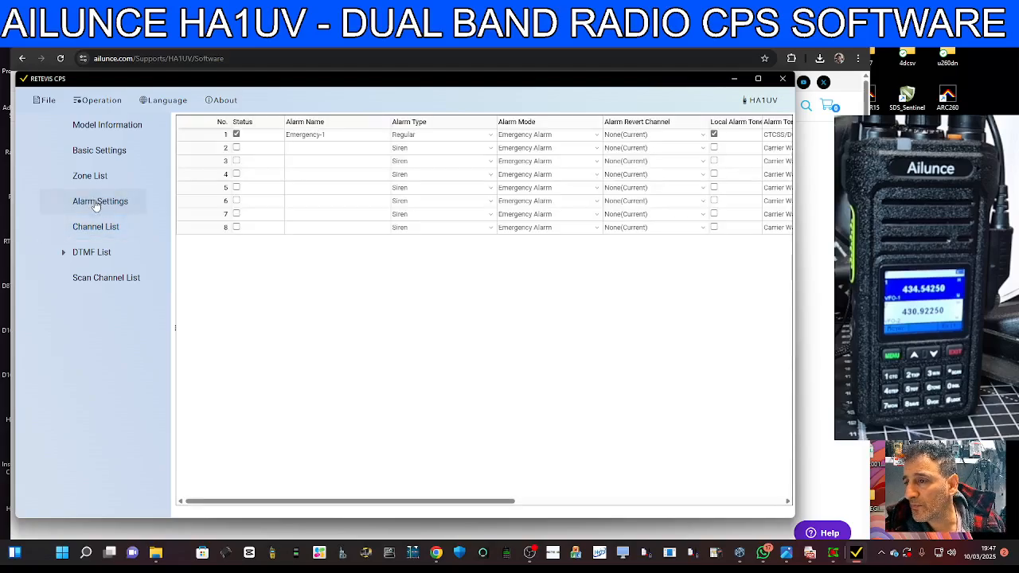
pyautogui.click(96, 177)
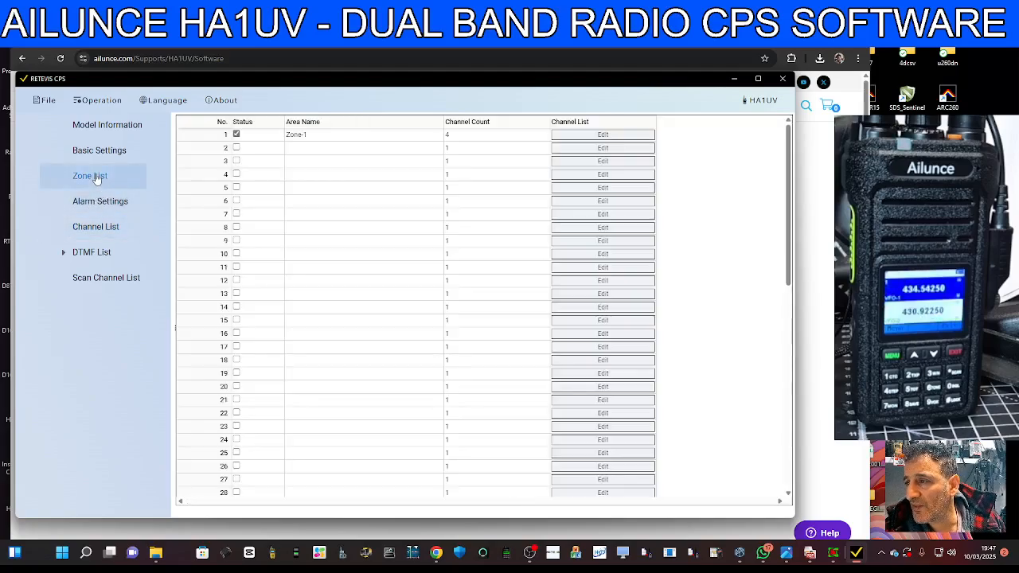
# Open the Basic Settings page and review its options down to the tone and lock checkboxes at the end
pyautogui.click(99, 151)
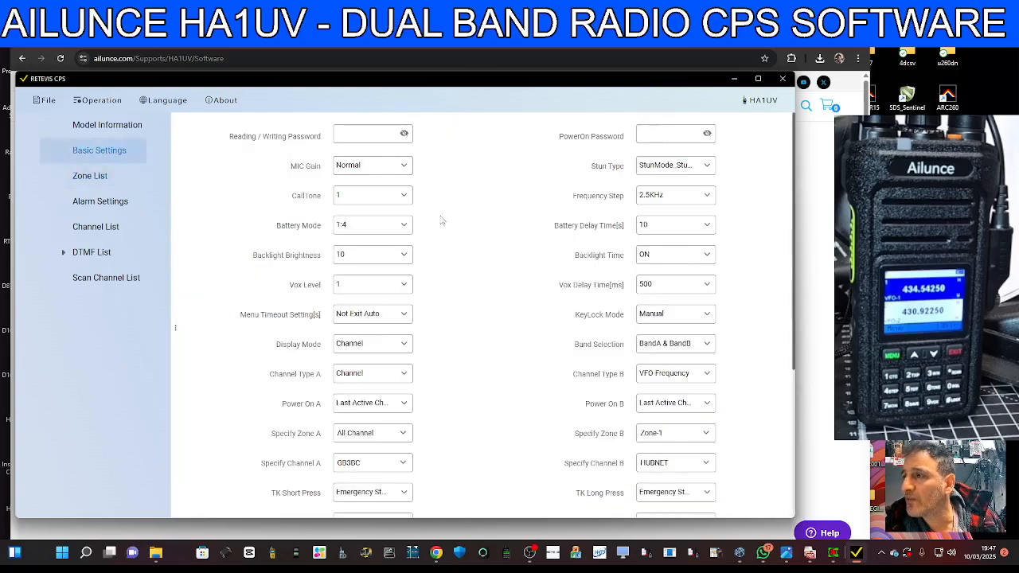
pyautogui.click(532, 553)
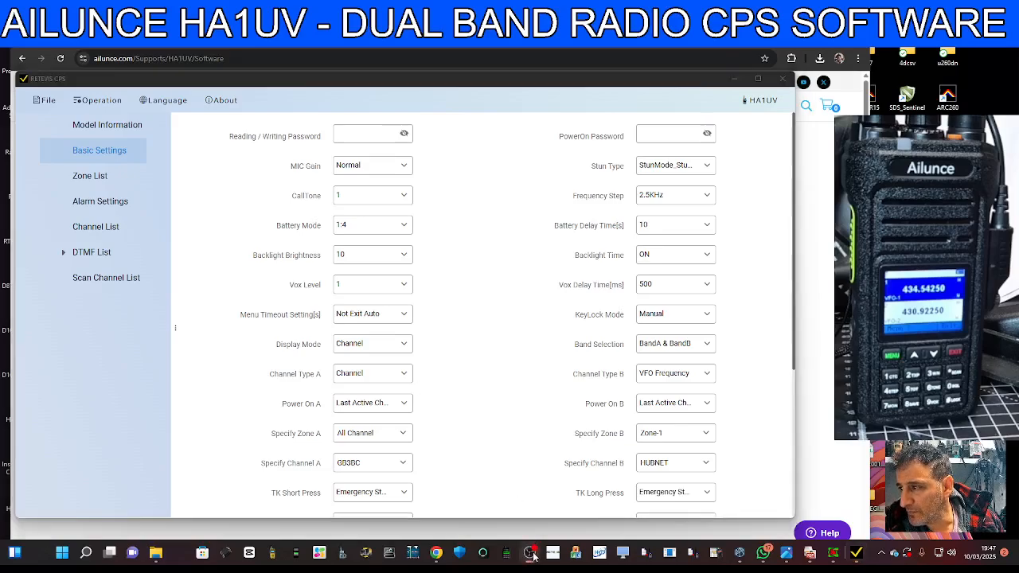
pyautogui.click(534, 555)
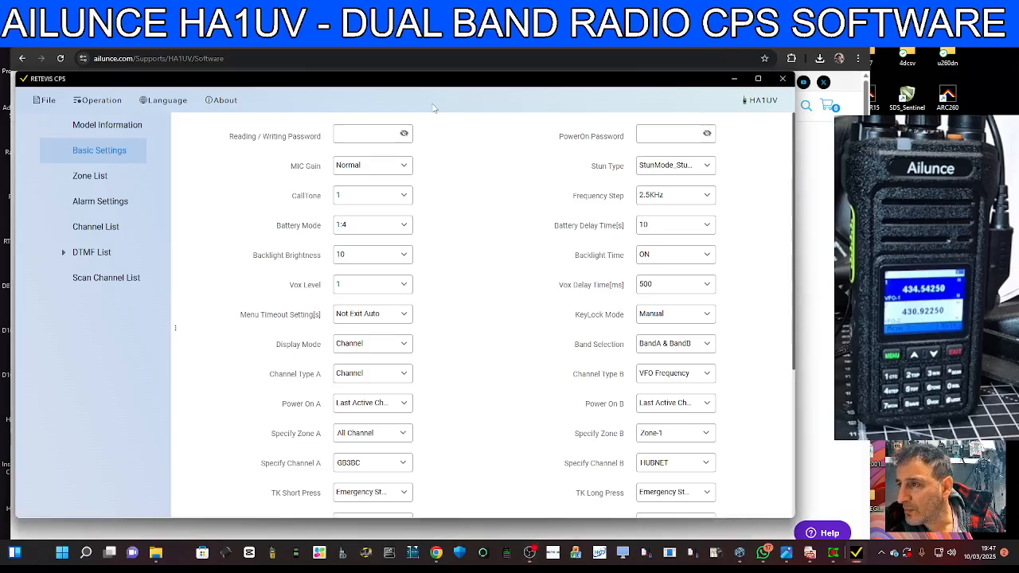
pyautogui.moveTo(450, 82); pyautogui.dragTo(459, 75)
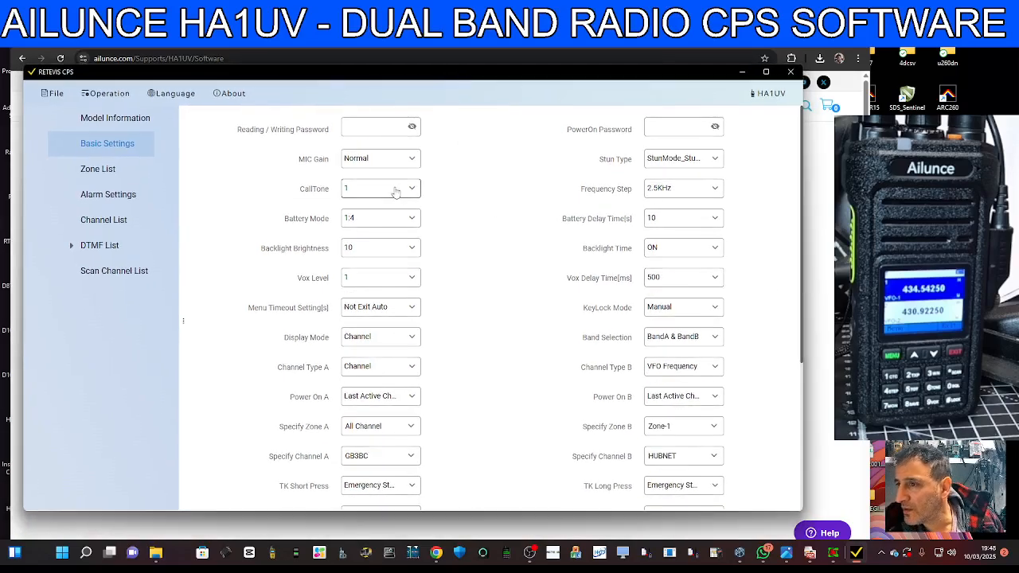
pyautogui.scroll(-3, 489, 196)
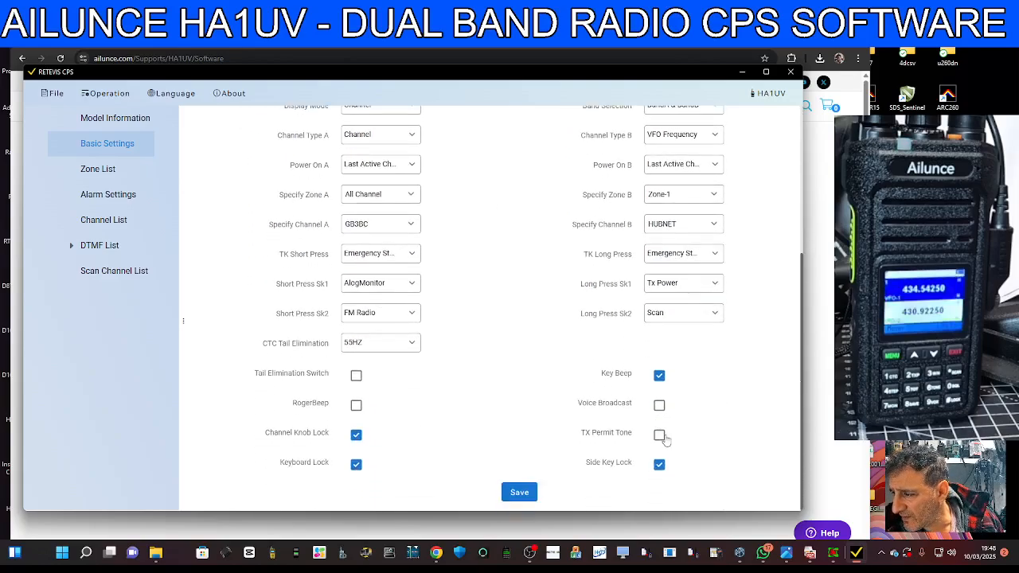
# Scan the Basic Settings page and examine the available Display Mode options
pyautogui.scroll(3, 545, 422)
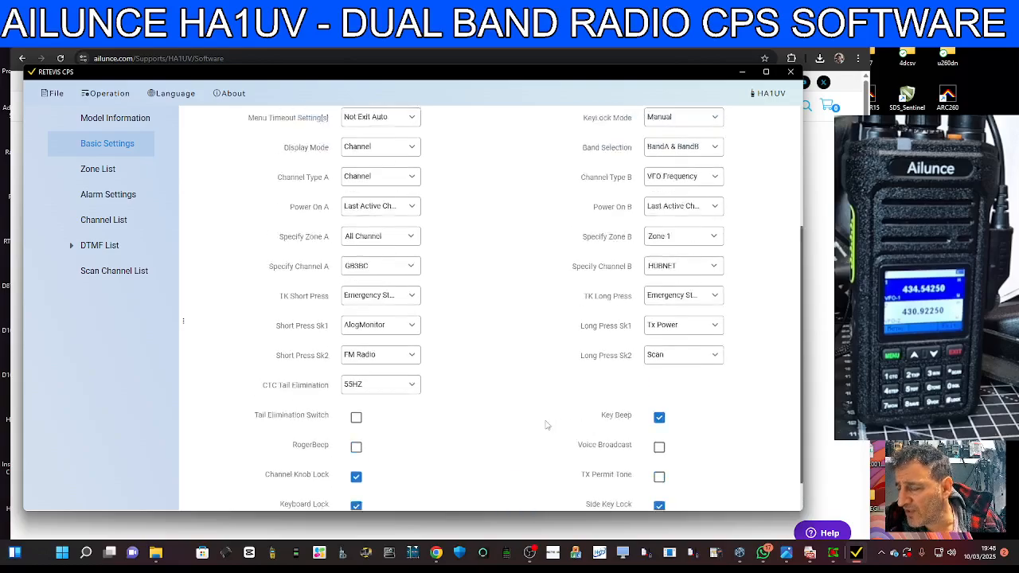
pyautogui.scroll(-3, 545, 420)
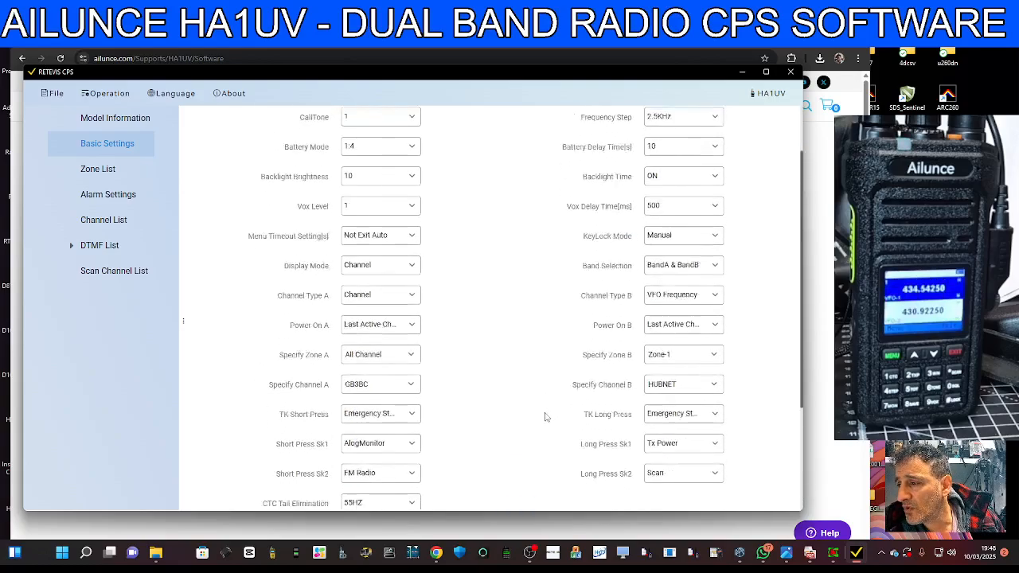
pyautogui.scroll(3, 547, 413)
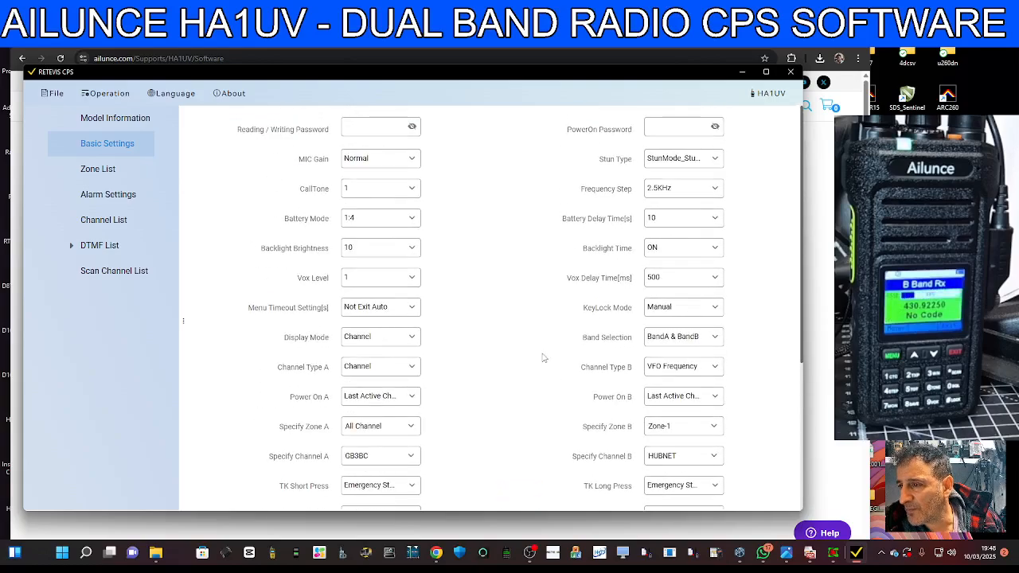
pyautogui.scroll(-1, 553, 345)
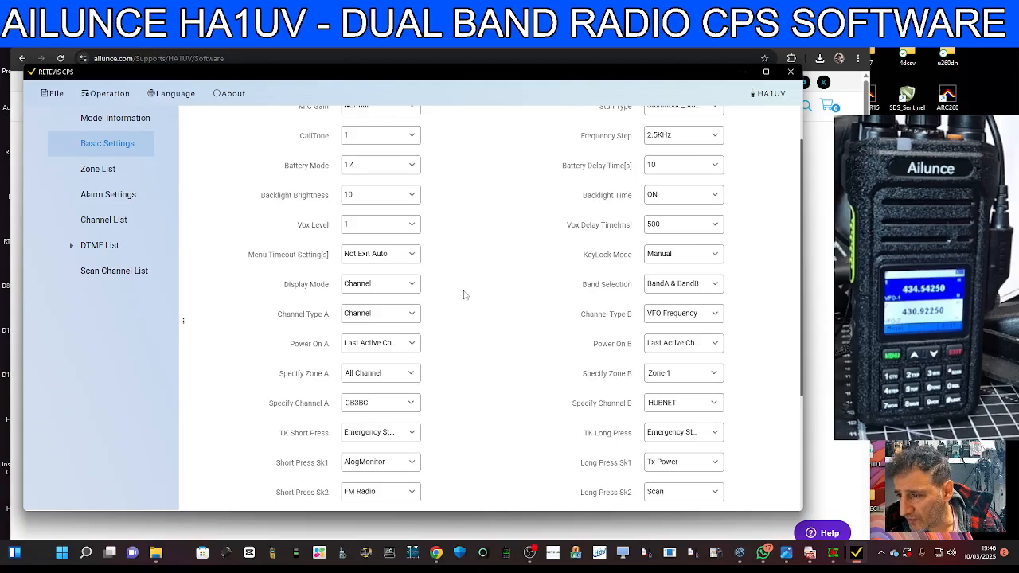
pyautogui.scroll(-1, 452, 307)
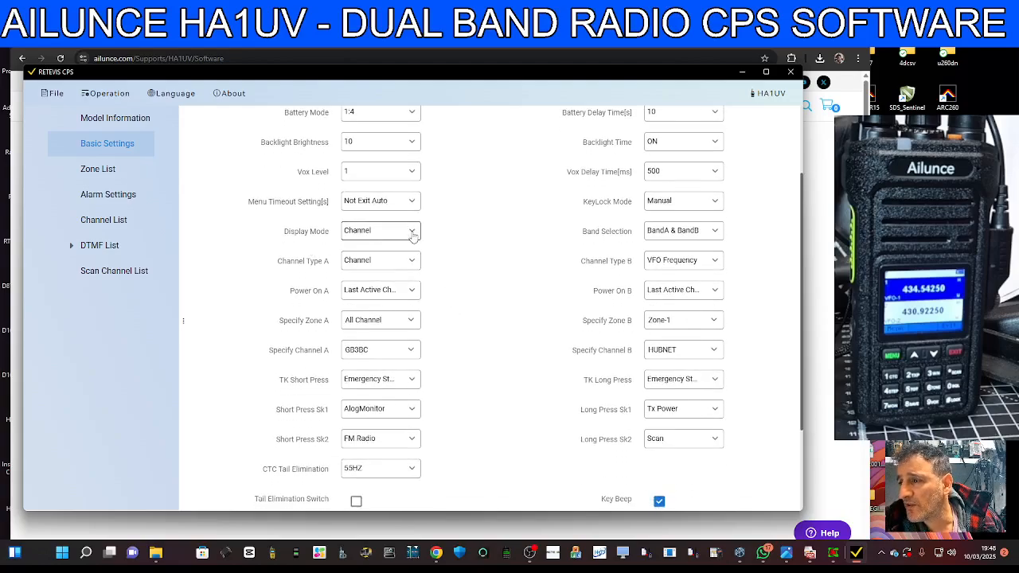
pyautogui.click(413, 233)
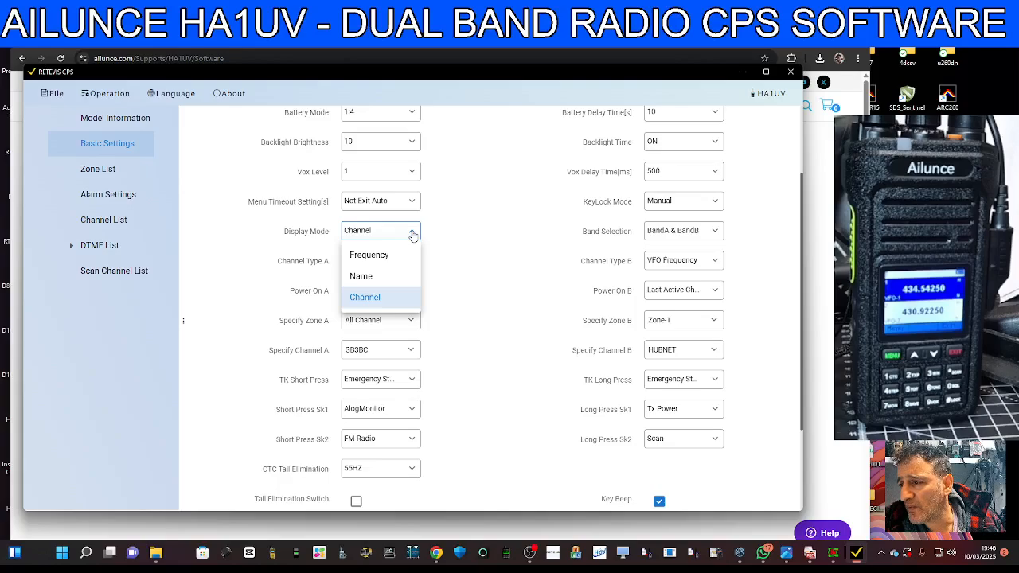
pyautogui.click(413, 233)
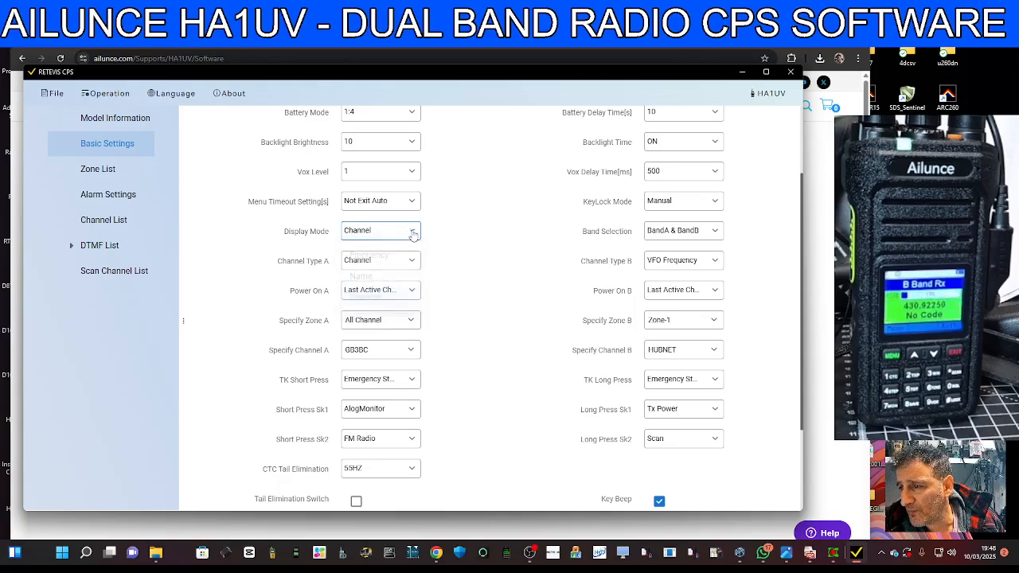
pyautogui.click(413, 232)
pyautogui.click(413, 232)
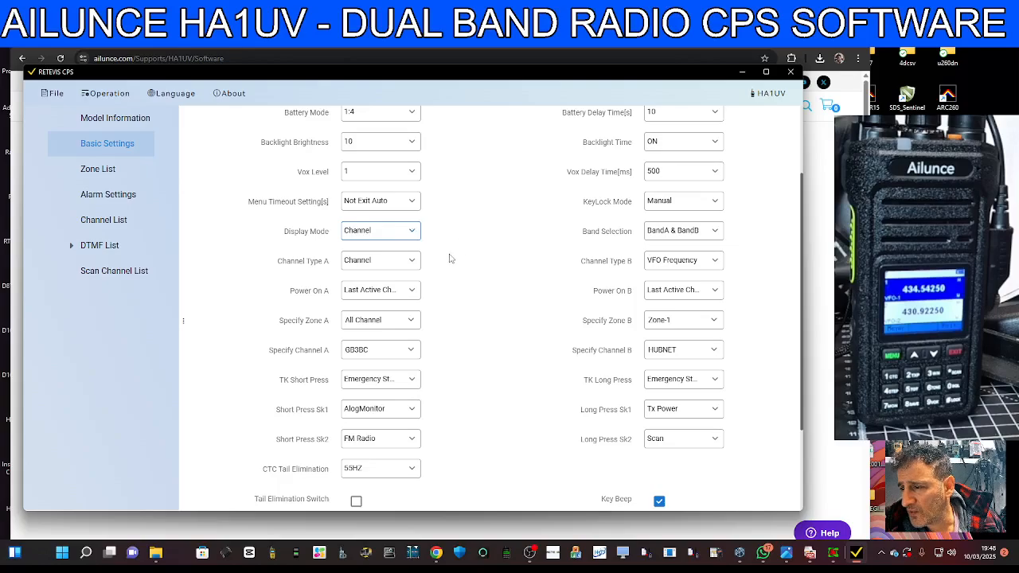
# Examine the available options for Channel Type A and Power On A
pyautogui.scroll(-1, 490, 315)
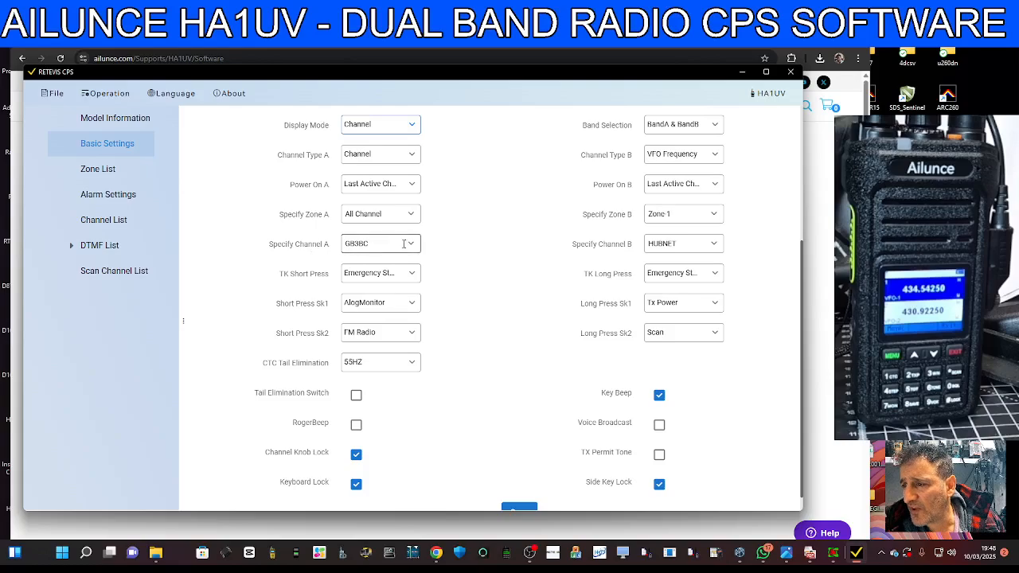
pyautogui.scroll(1, 439, 243)
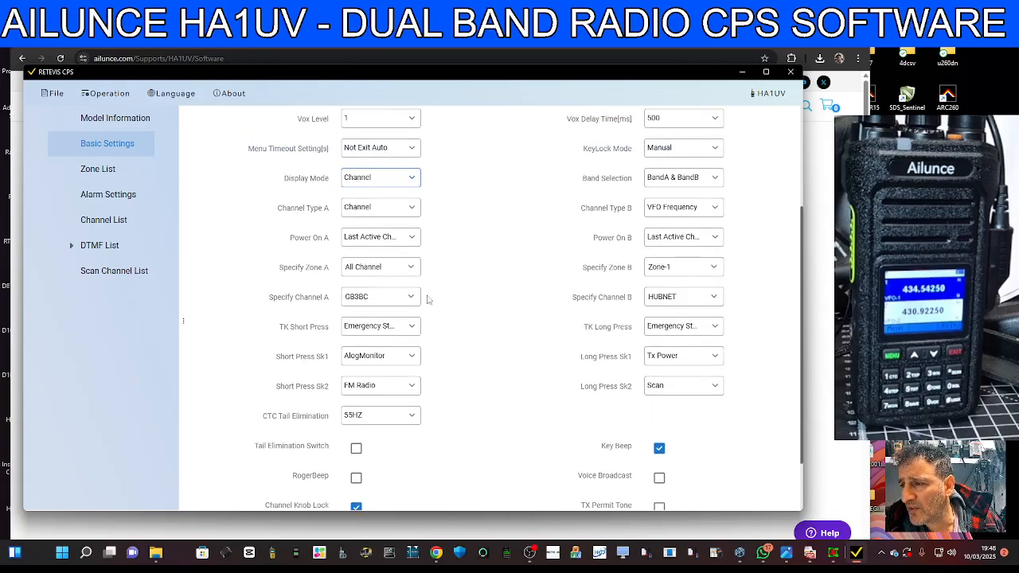
pyautogui.click(414, 208)
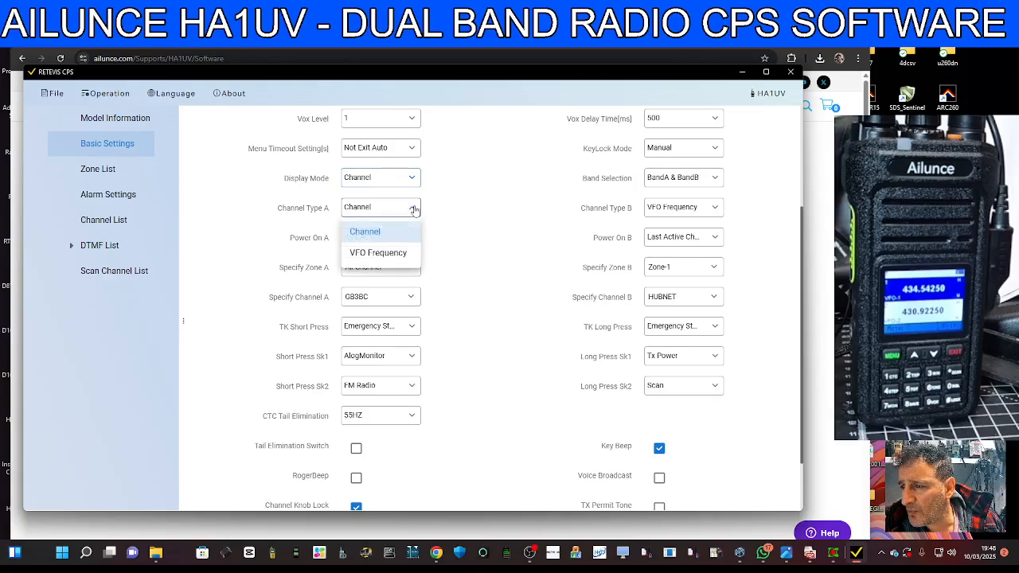
pyautogui.click(414, 209)
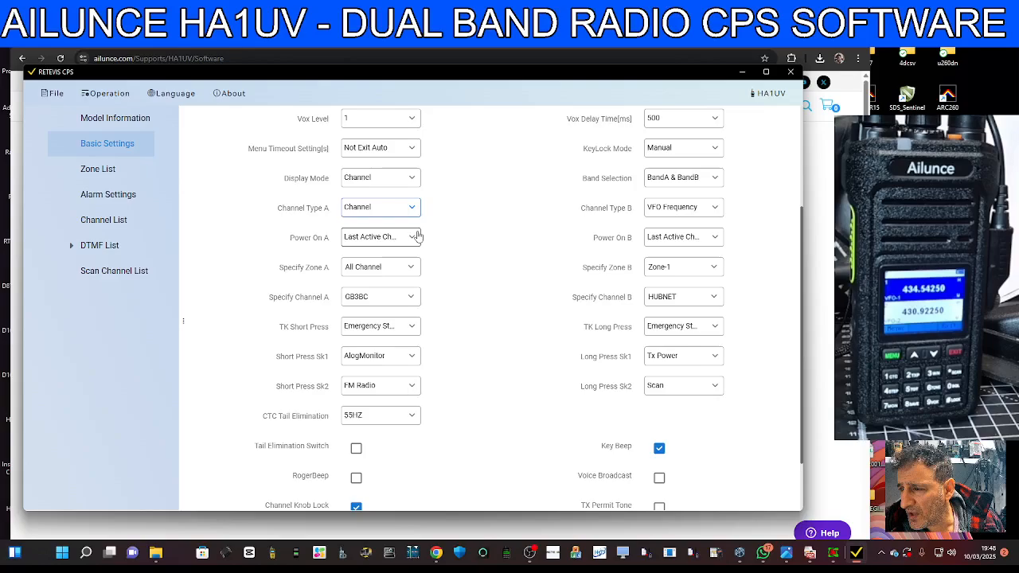
pyautogui.click(415, 236)
pyautogui.click(415, 237)
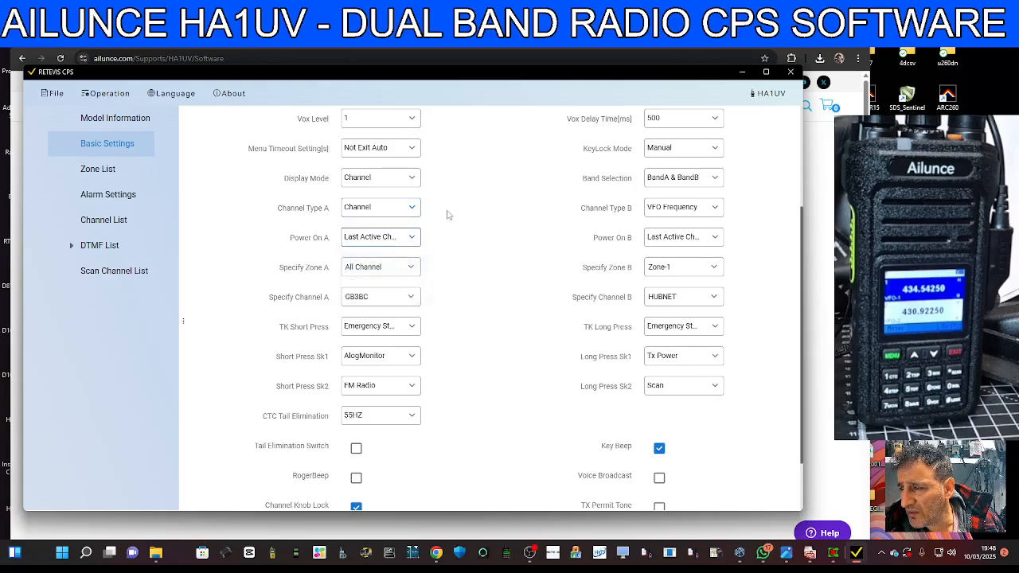
# Examine the functions that can be assigned to Short Press Sk1
pyautogui.scroll(-1, 365, 355)
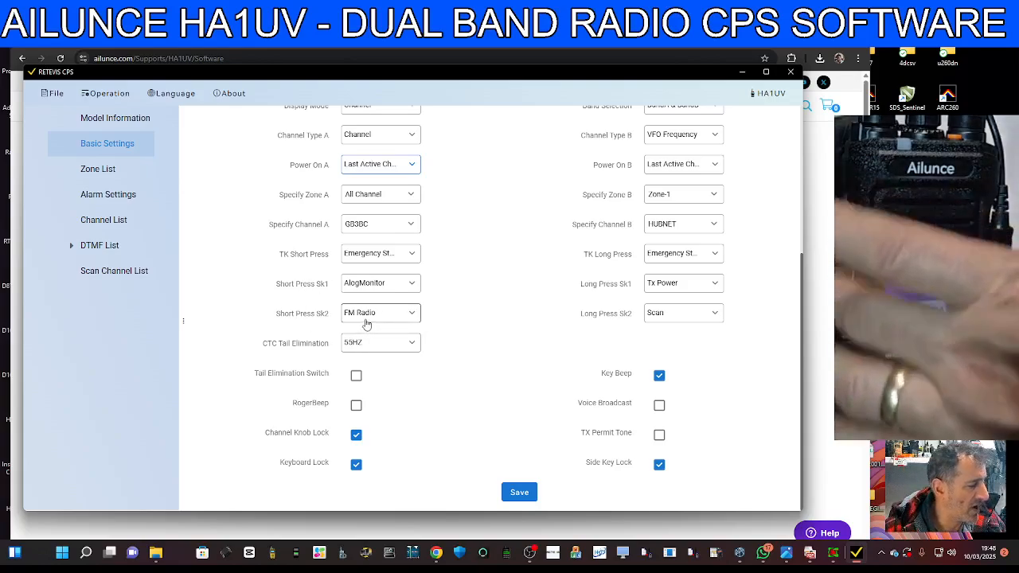
pyautogui.click(413, 285)
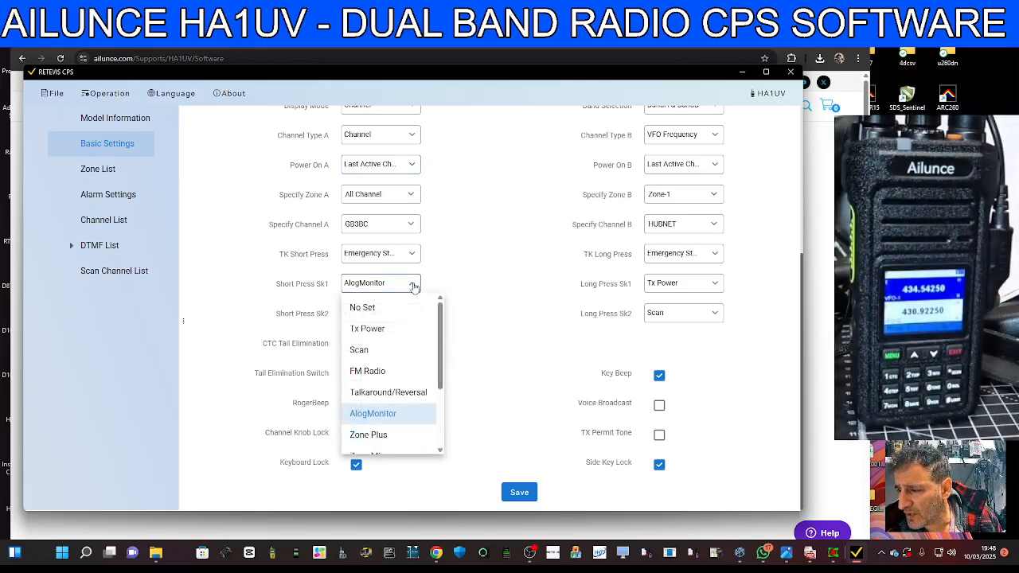
pyautogui.click(413, 285)
pyautogui.click(413, 285)
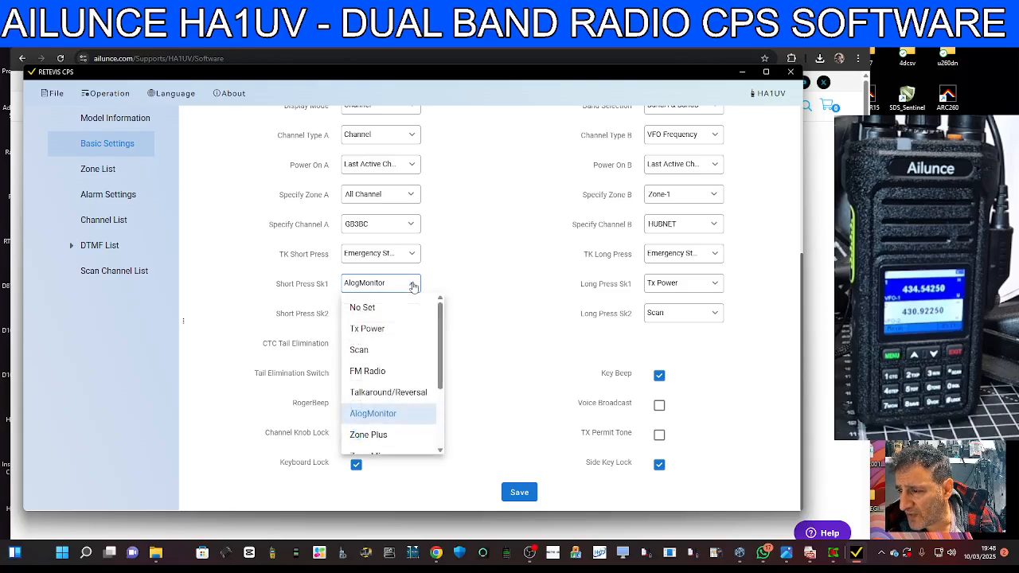
pyautogui.click(413, 285)
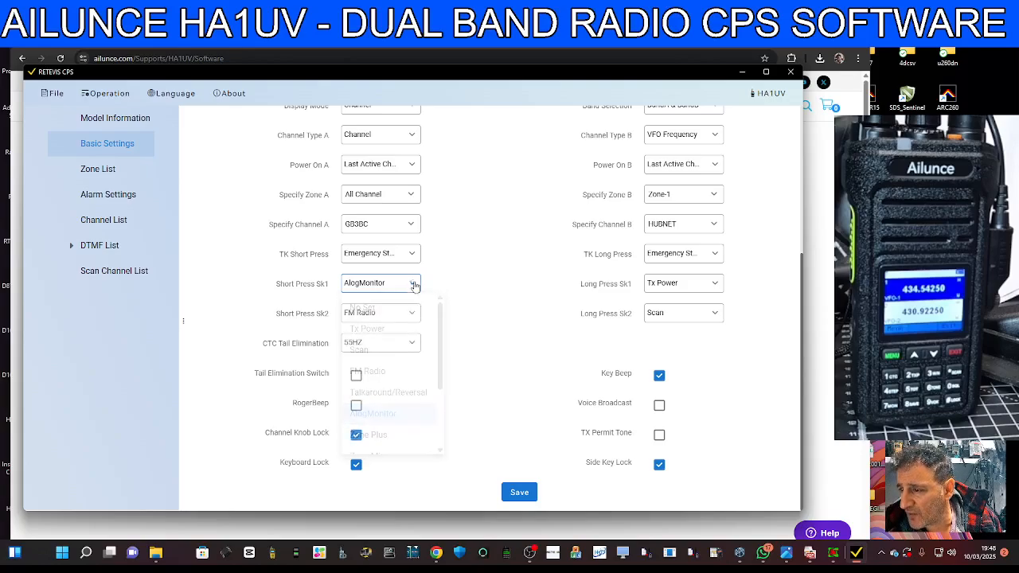
# Examine the selectable entries for Specify Channel B and Specify Zone B
pyautogui.scroll(1, 496, 268)
pyautogui.scroll(2, 496, 268)
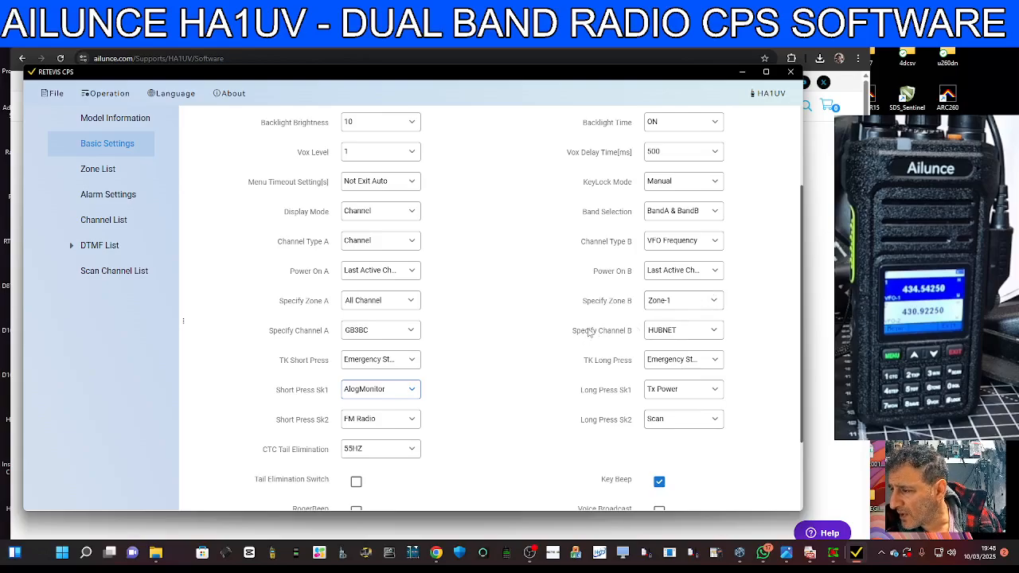
pyautogui.click(715, 330)
pyautogui.click(715, 331)
pyautogui.click(713, 325)
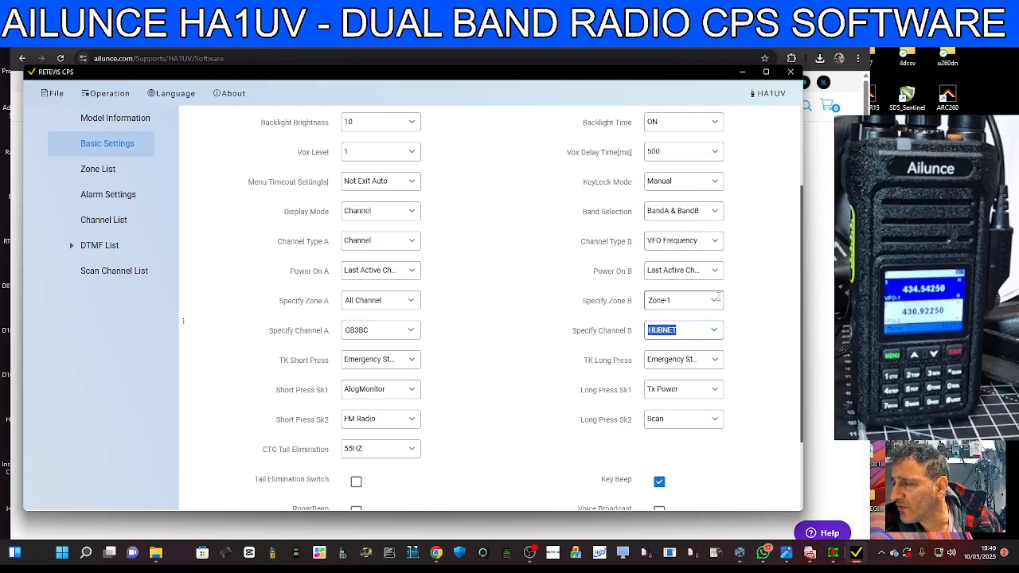
pyautogui.click(717, 300)
pyautogui.click(716, 300)
pyautogui.click(716, 300)
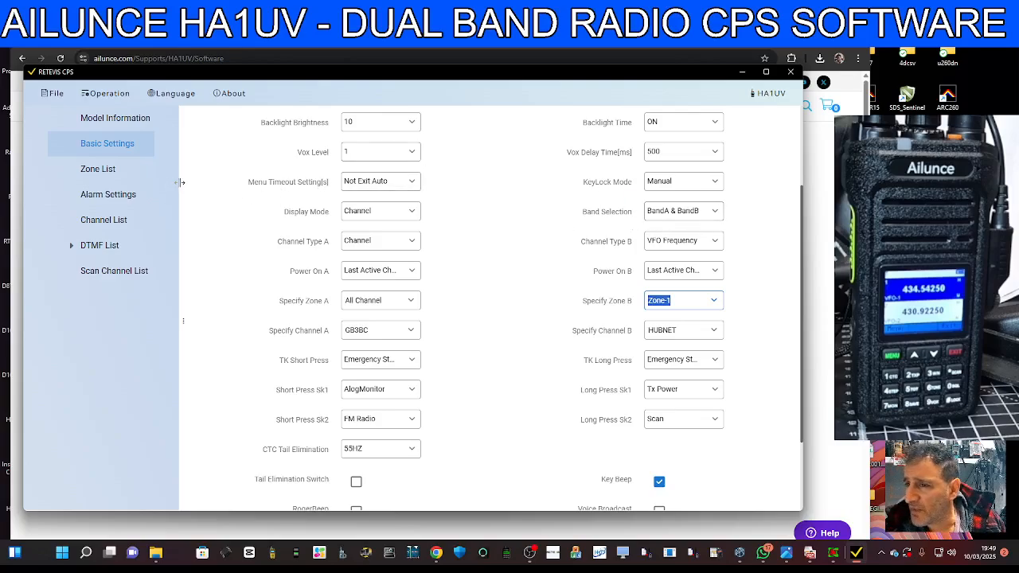
# Go to the Model Information page and write the programmed configuration to the radio
pyautogui.click(108, 120)
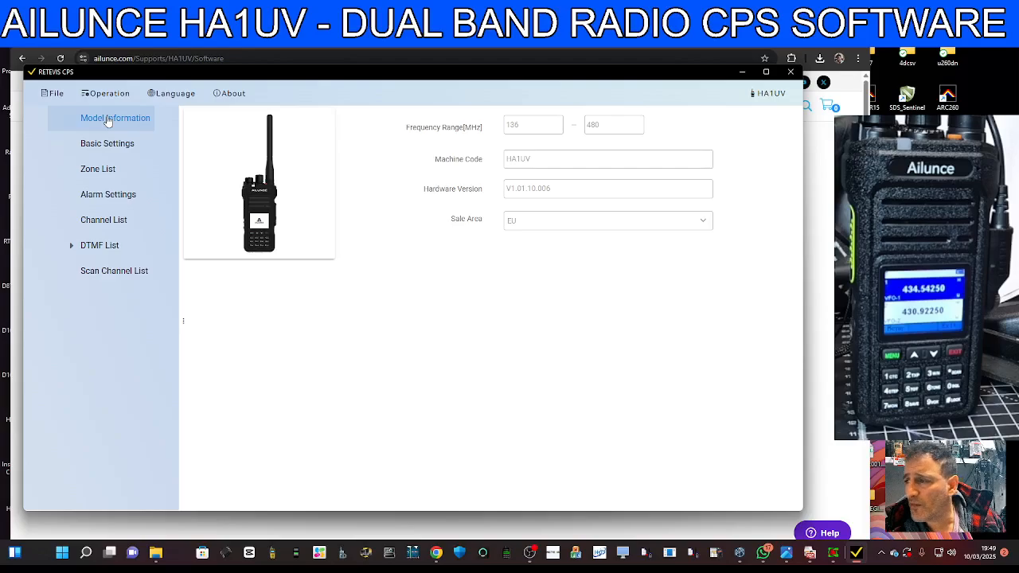
pyautogui.click(101, 96)
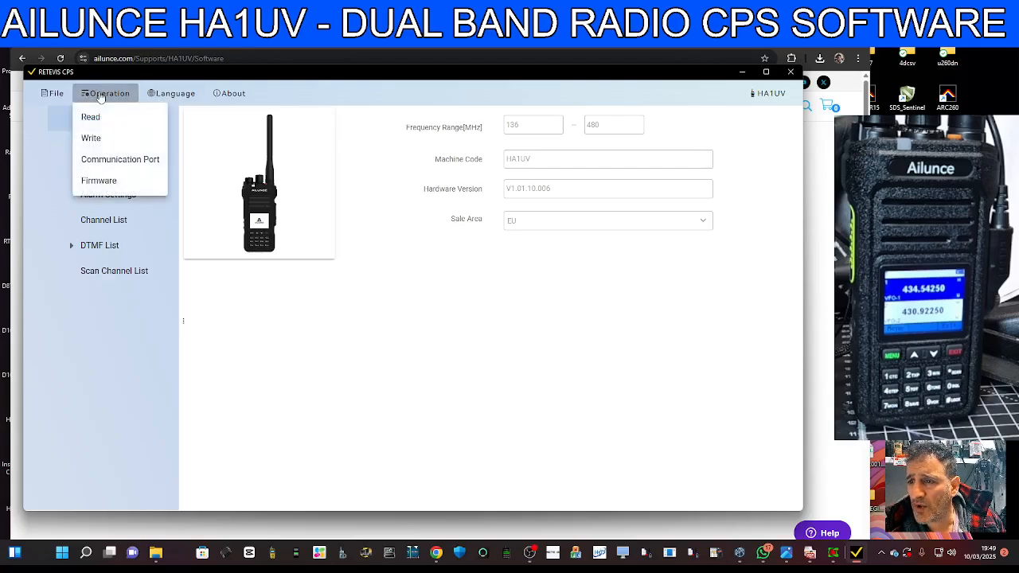
pyautogui.click(95, 137)
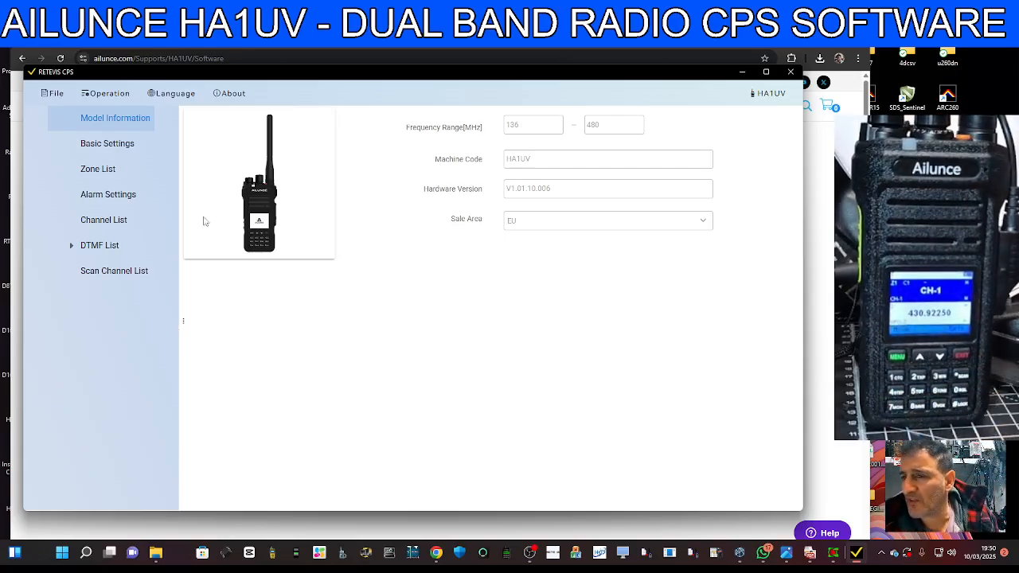
# Check the programmed channels in the Channel List and the channels assigned to Zone-1
pyautogui.click(112, 221)
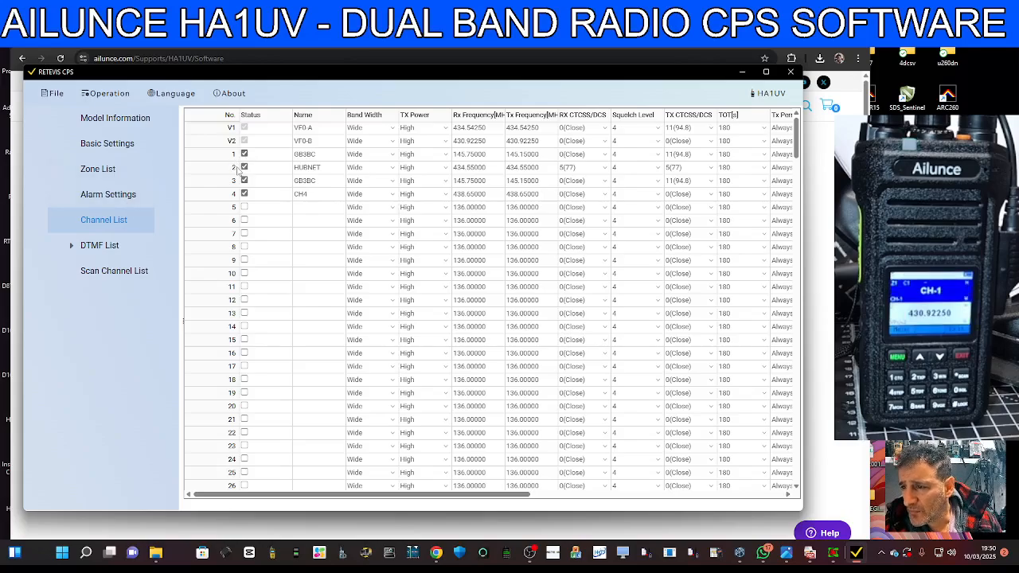
pyautogui.click(103, 170)
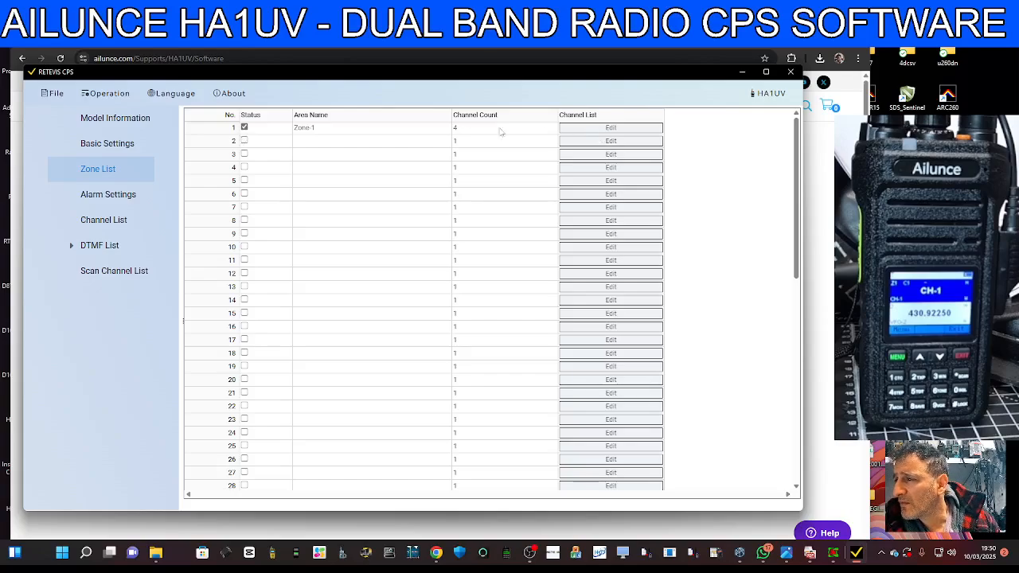
pyautogui.click(601, 129)
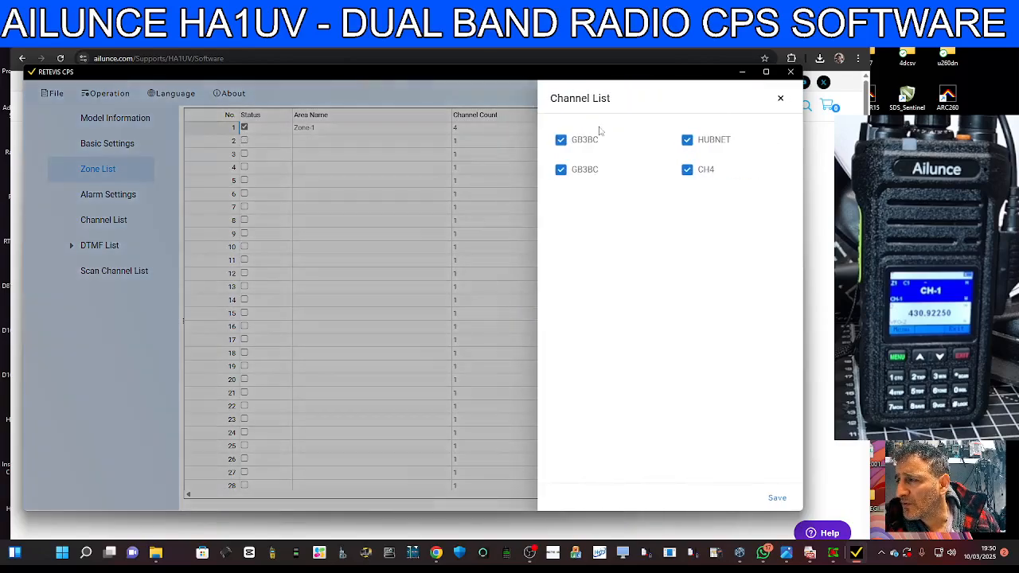
pyautogui.click(781, 98)
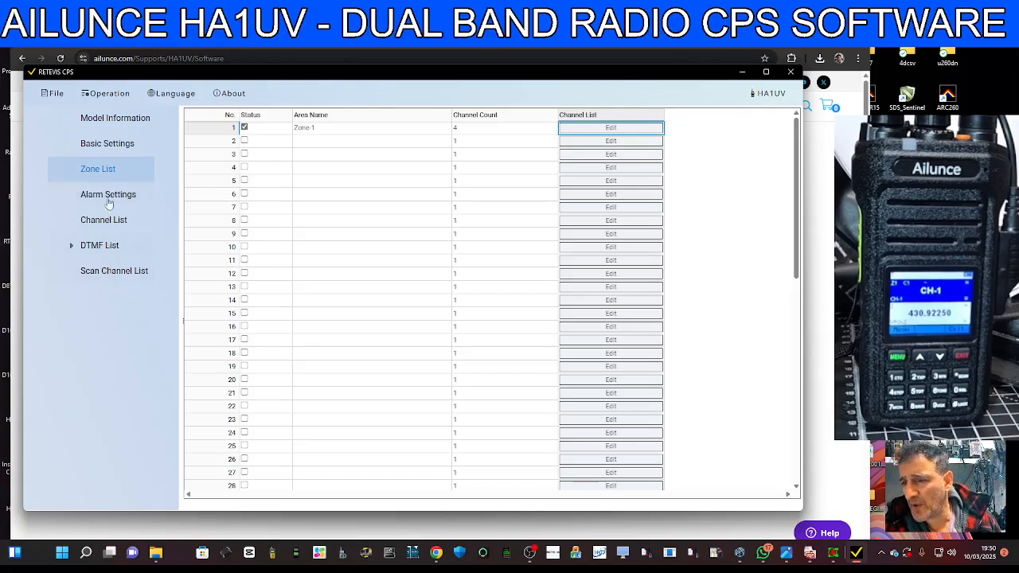
# Set Display Mode to Name in Basic Settings and check the Channel Type A options
pyautogui.click(106, 146)
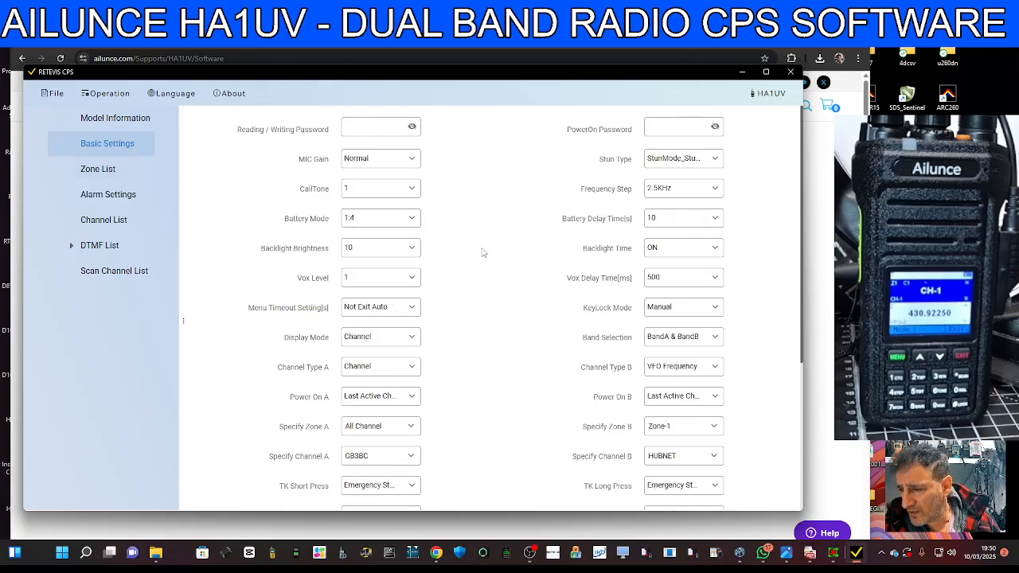
pyautogui.scroll(-1, 446, 271)
pyautogui.click(414, 285)
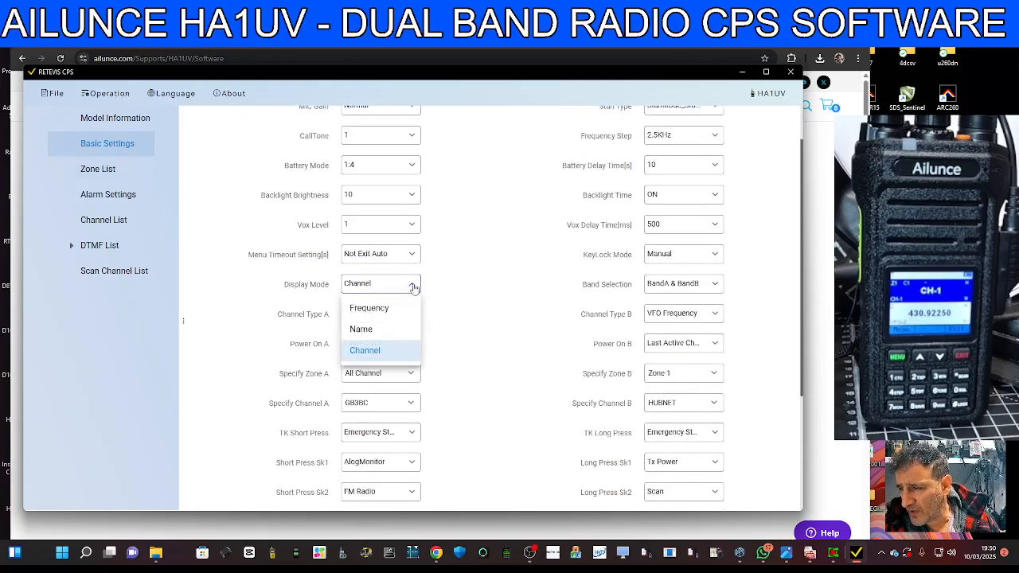
pyautogui.click(379, 329)
pyautogui.click(411, 316)
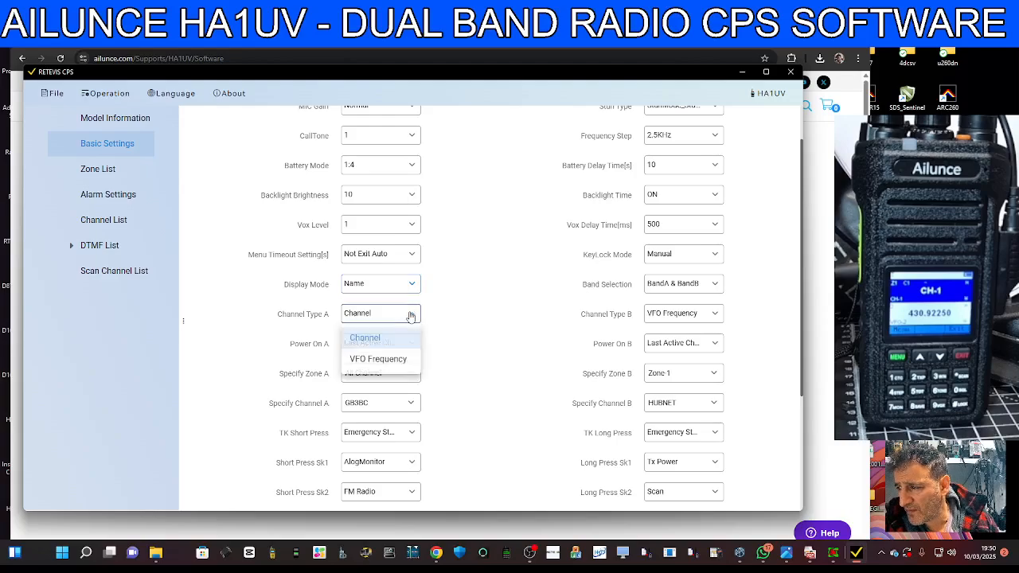
pyautogui.click(450, 323)
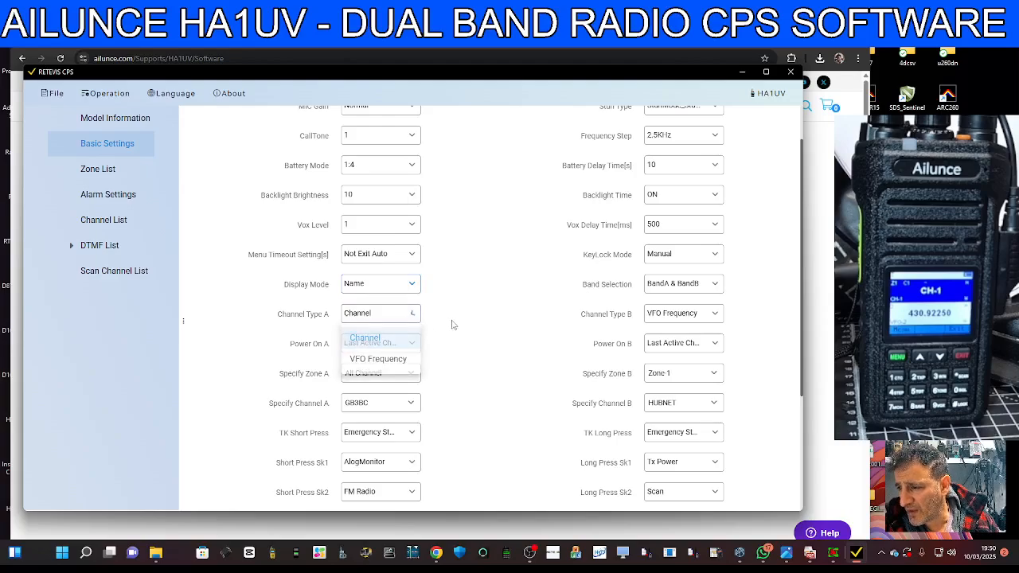
pyautogui.click(413, 285)
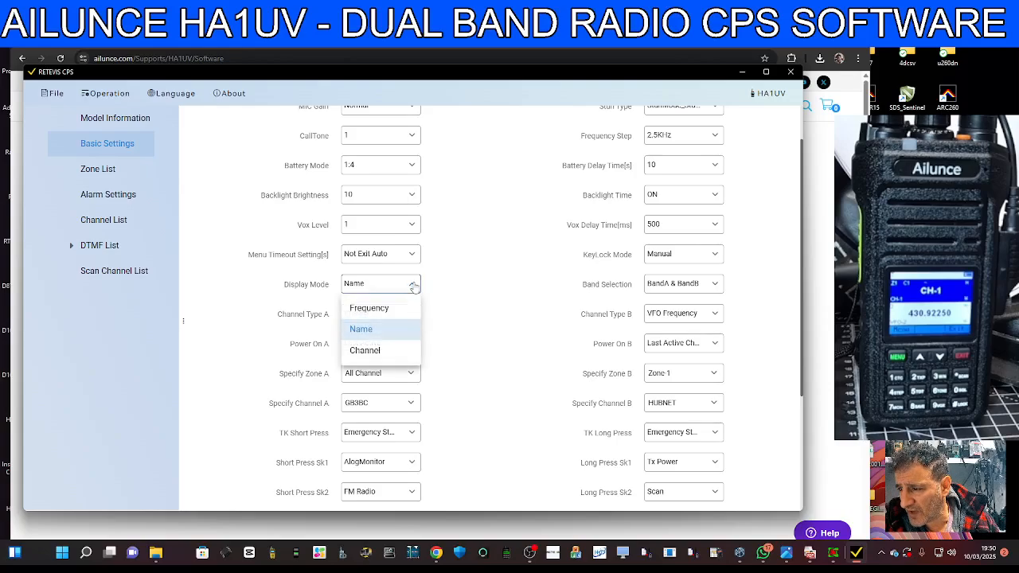
pyautogui.click(413, 285)
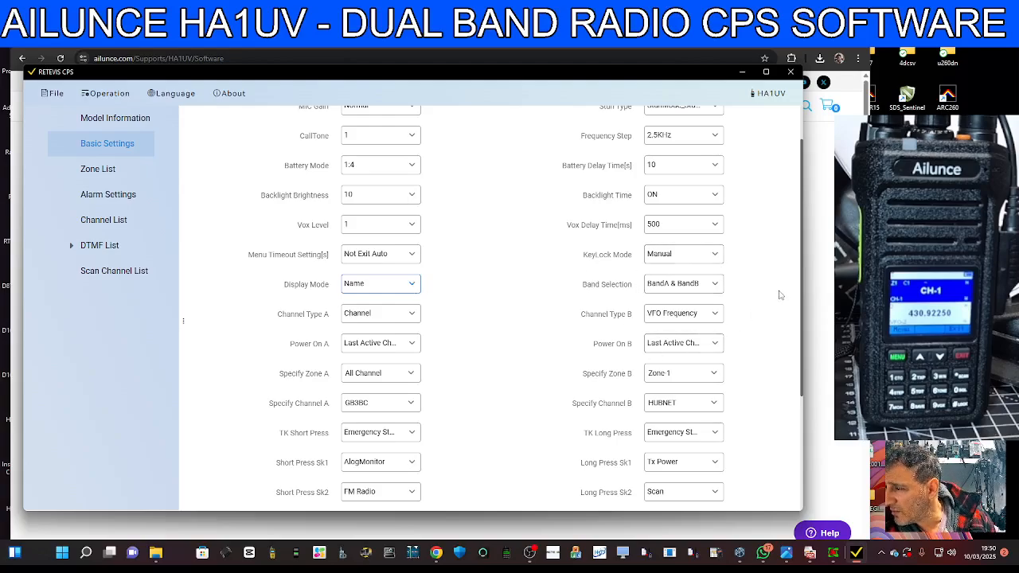
# Review the Basic Settings around Display Mode and check the selectable options for Channel Type B
pyautogui.scroll(1, 778, 292)
pyautogui.scroll(-2, 762, 285)
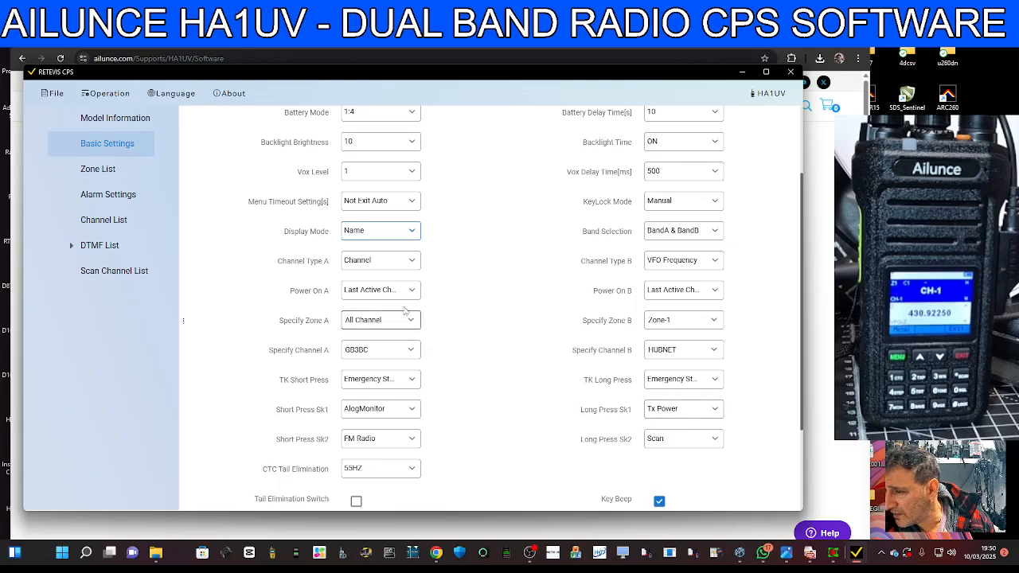
pyautogui.scroll(1, 397, 296)
pyautogui.scroll(-2, 446, 278)
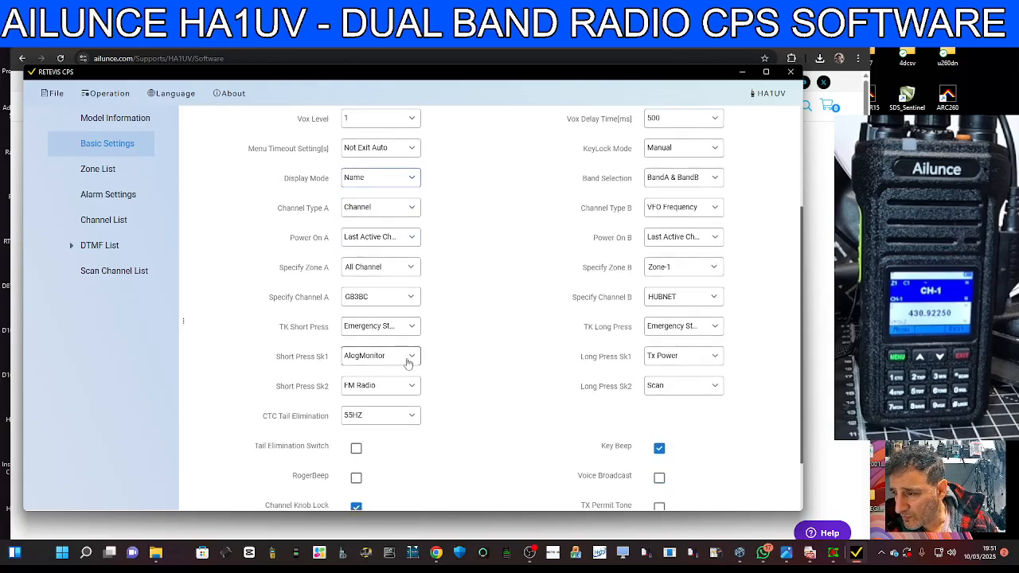
pyautogui.scroll(2, 465, 324)
pyautogui.scroll(1, 465, 321)
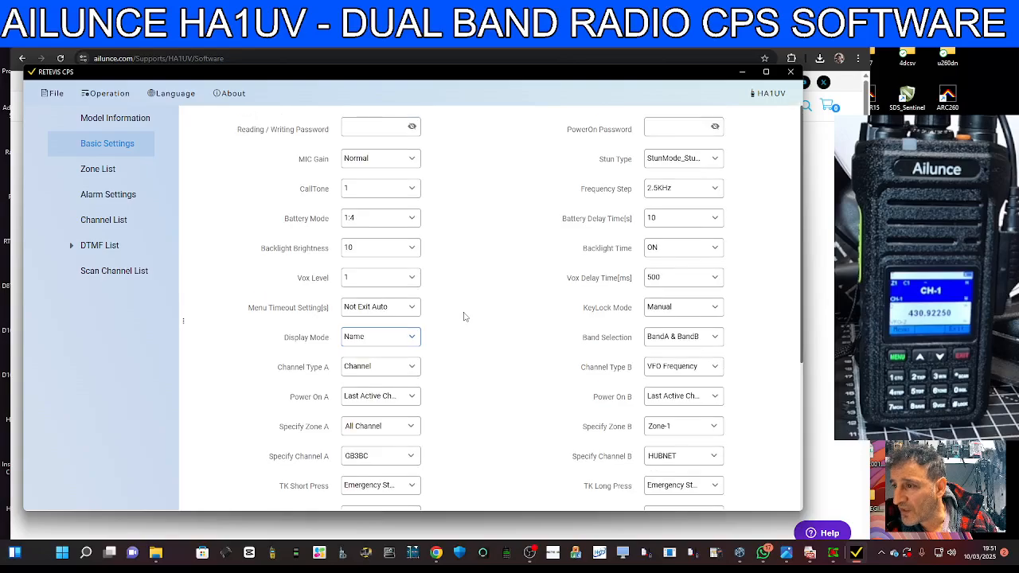
pyautogui.scroll(-2, 465, 315)
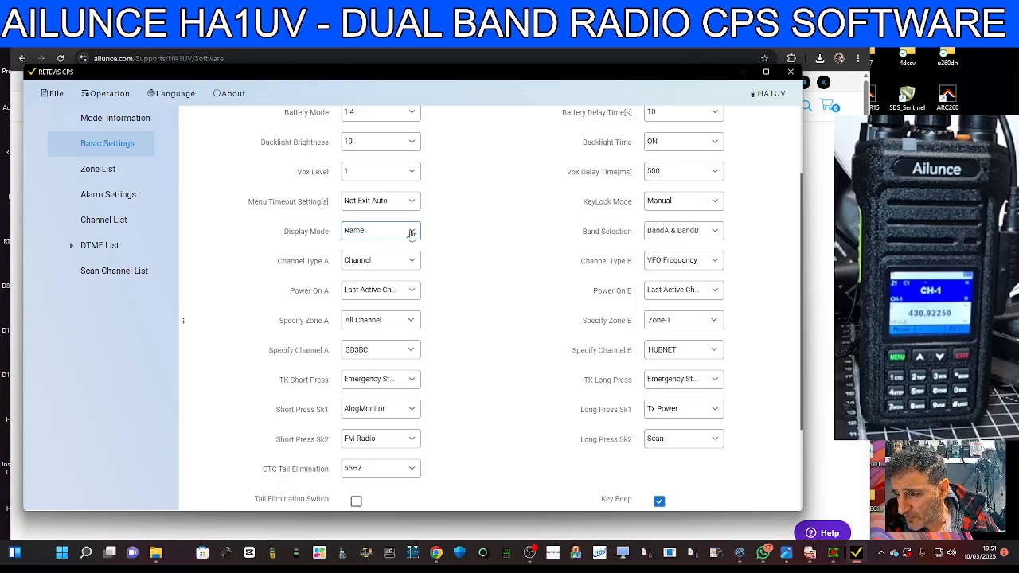
pyautogui.scroll(1, 472, 234)
pyautogui.scroll(1, 472, 234)
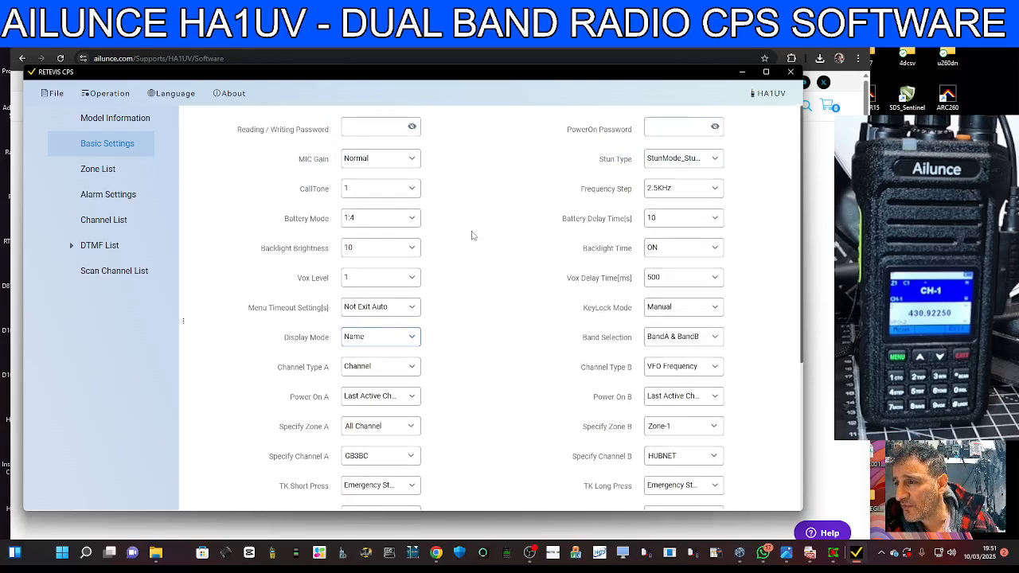
pyautogui.scroll(-2, 472, 234)
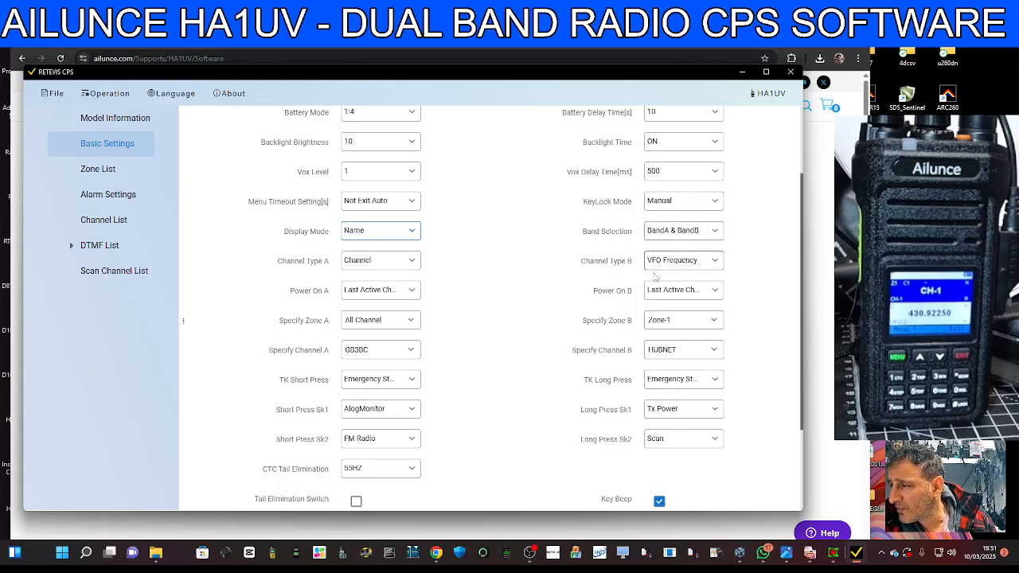
pyautogui.click(715, 263)
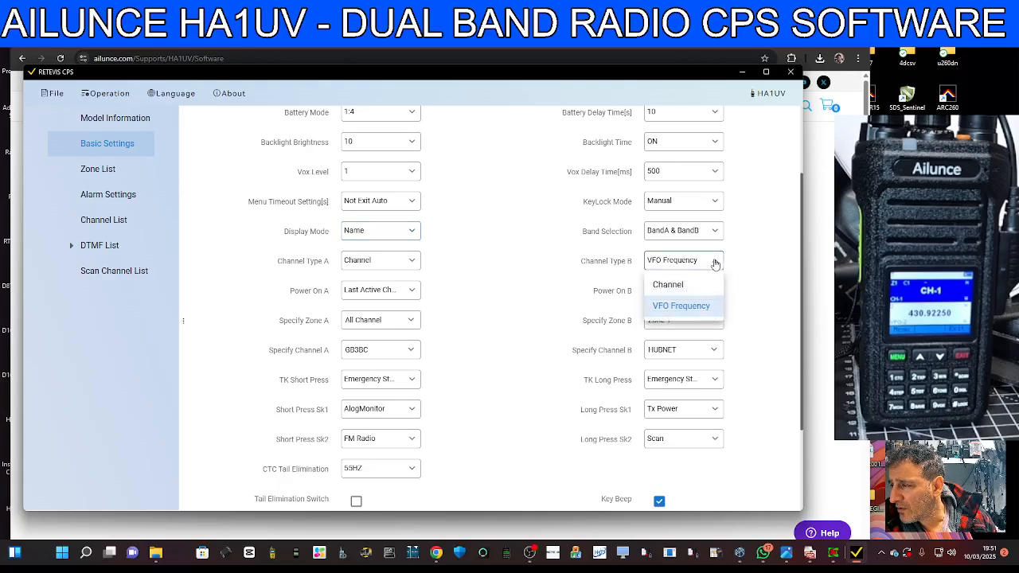
pyautogui.click(715, 264)
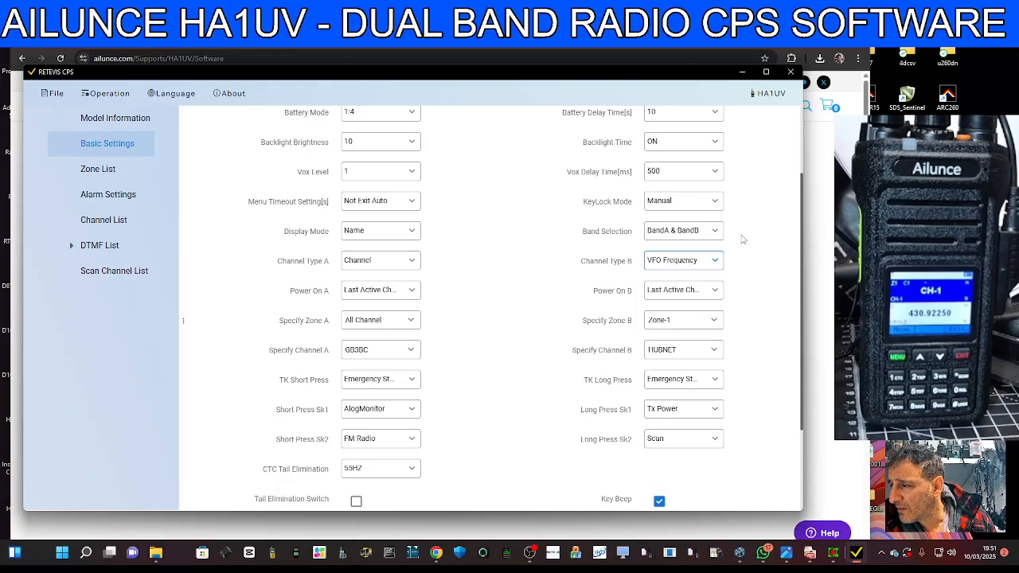
# Write the updated configuration with the Name display mode to the radio
pyautogui.click(103, 94)
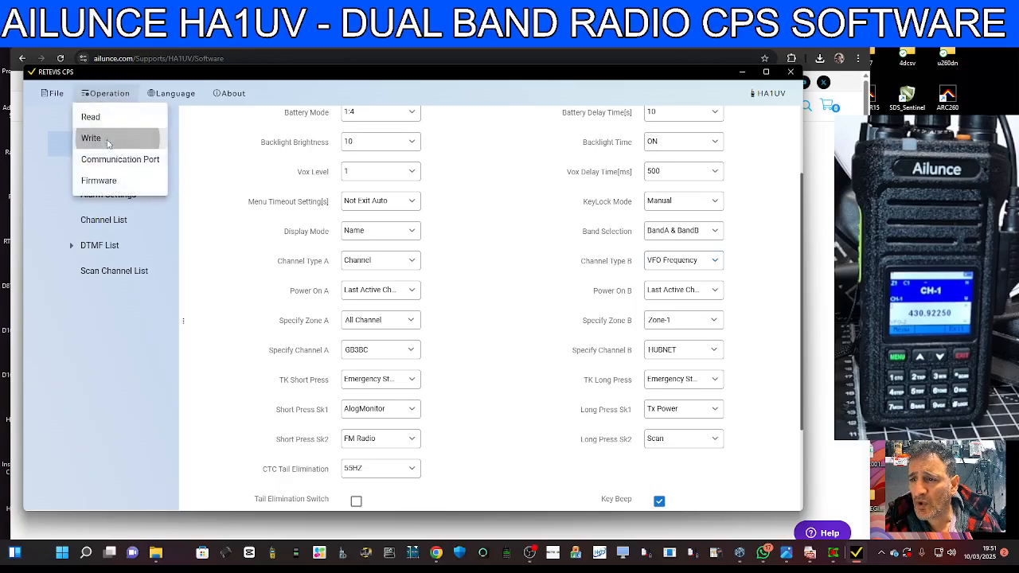
pyautogui.click(99, 138)
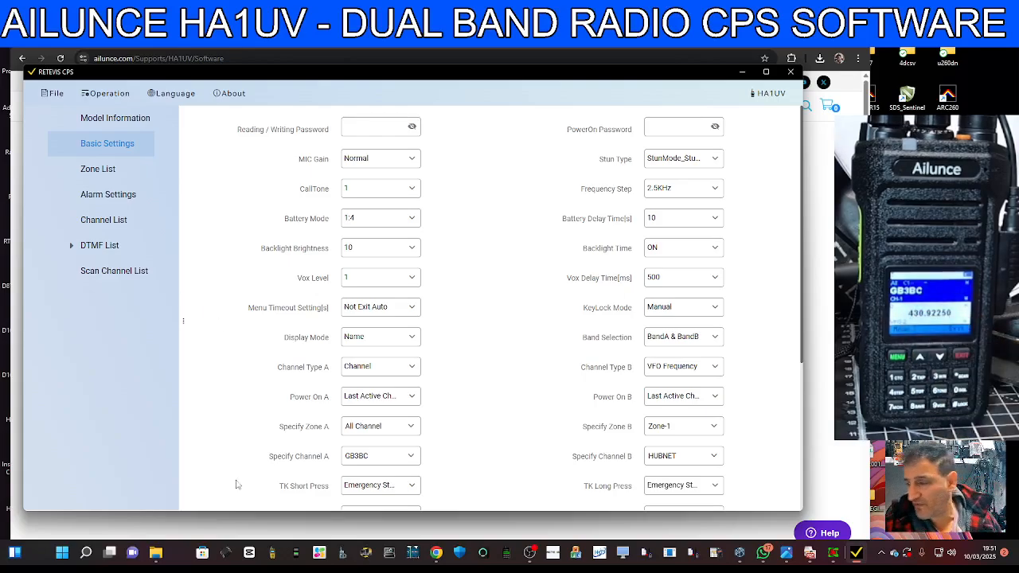
pyautogui.click(529, 551)
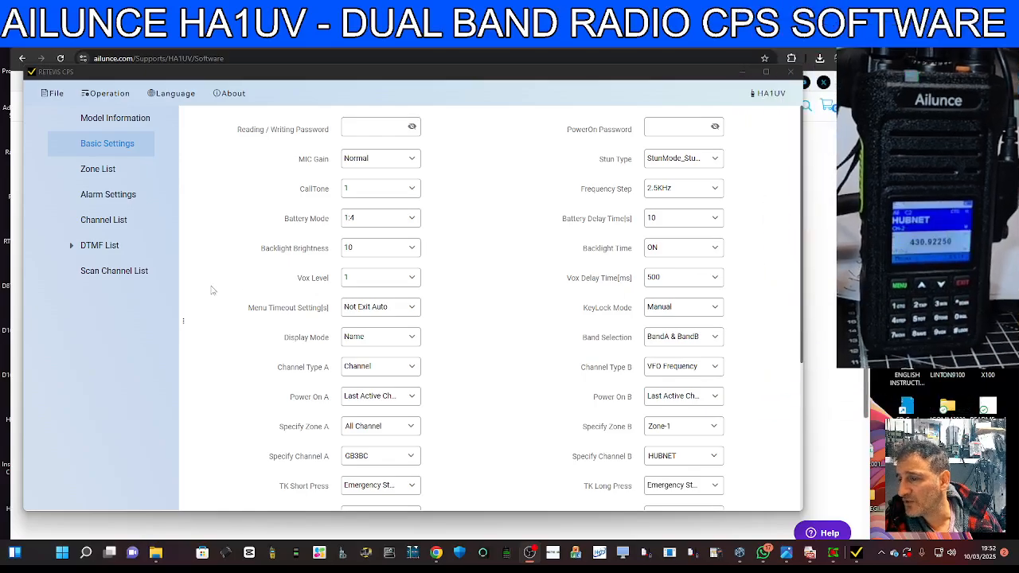
# Examine the DTMF Settings page and the name, code length, group code and FastCall fields of the first DTMF List entry
pyautogui.click(96, 250)
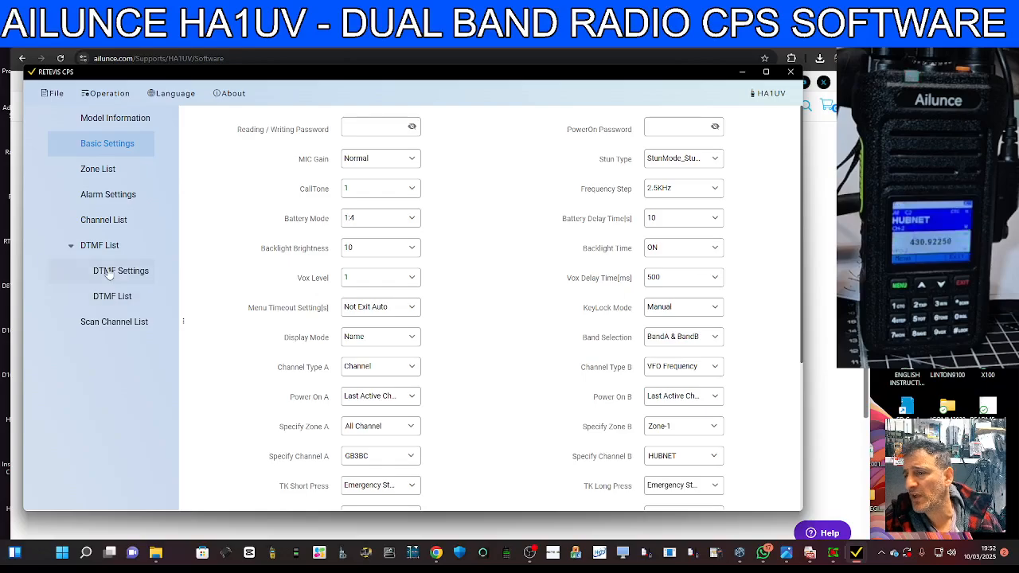
pyautogui.click(104, 273)
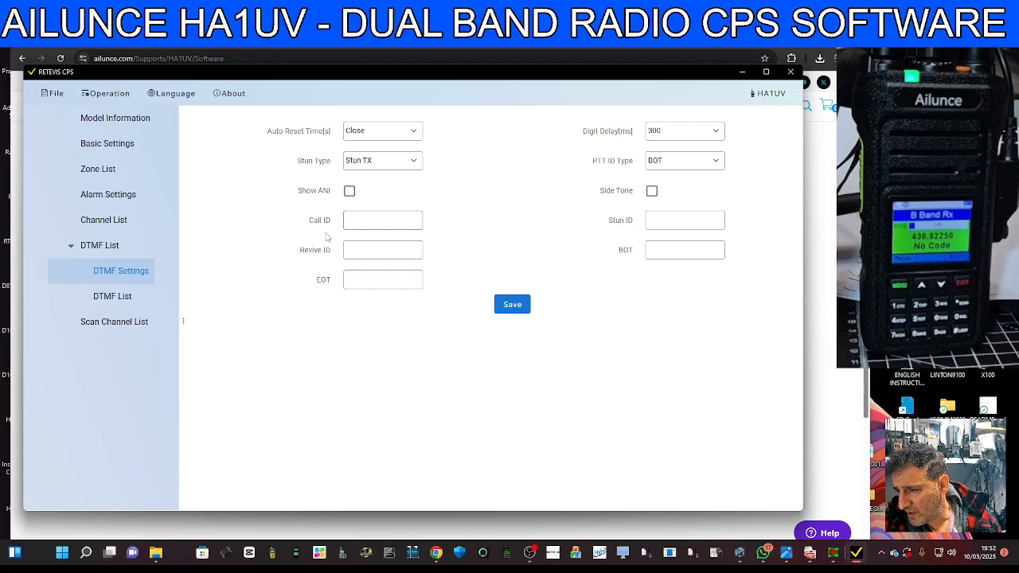
pyautogui.click(123, 297)
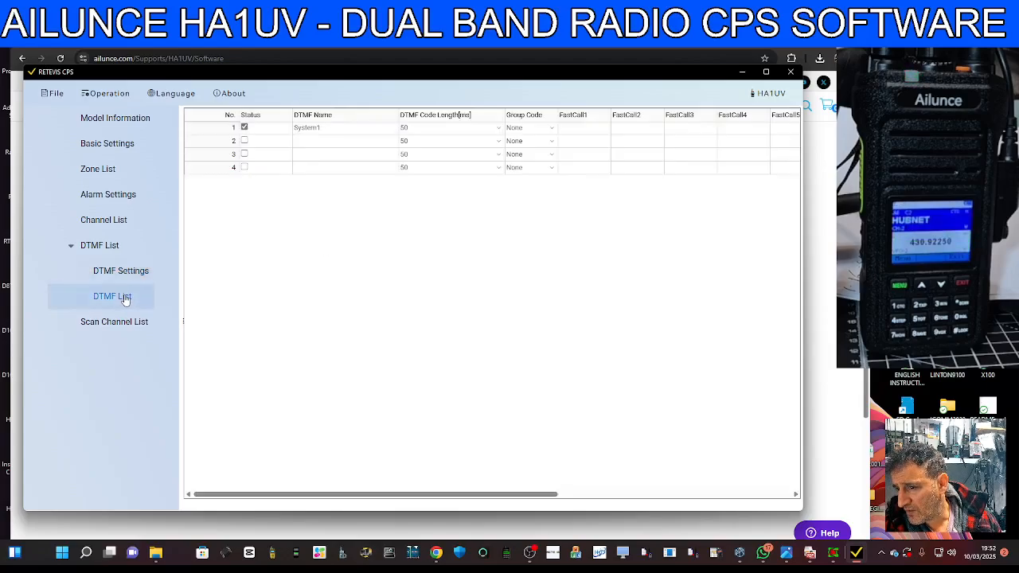
pyautogui.click(321, 130)
pyautogui.doubleClick(321, 129)
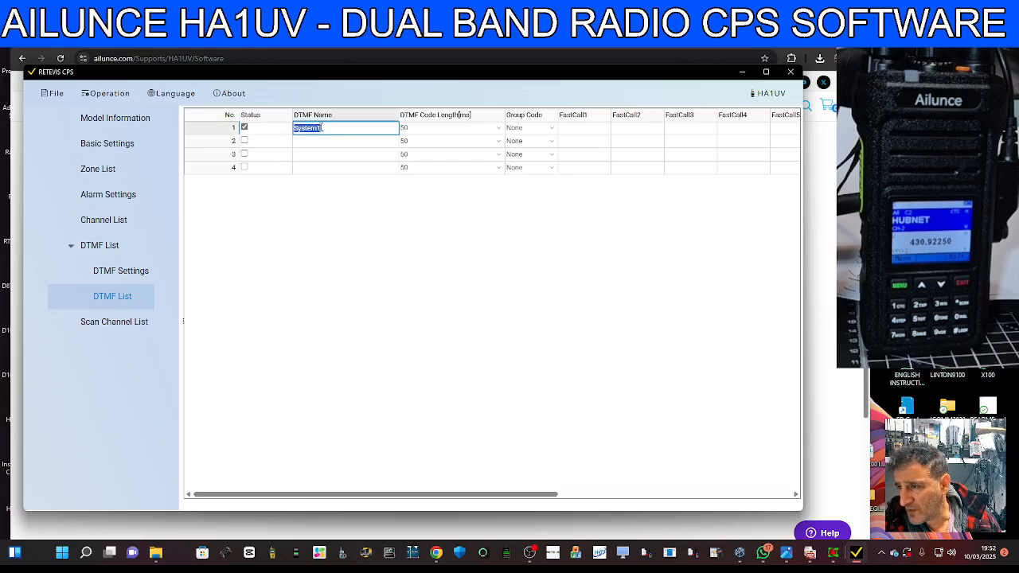
pyautogui.click(468, 129)
pyautogui.click(496, 132)
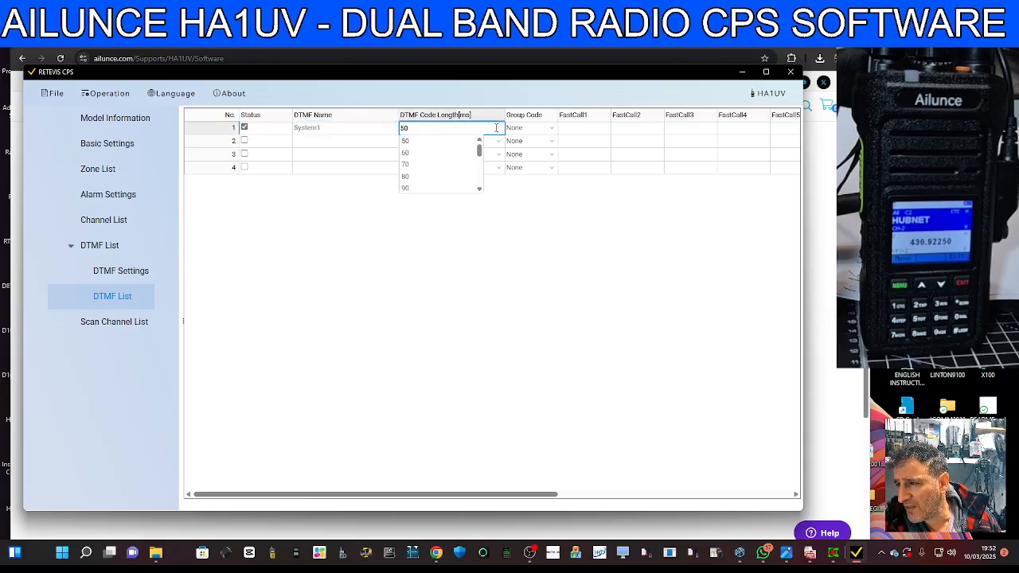
pyautogui.click(555, 130)
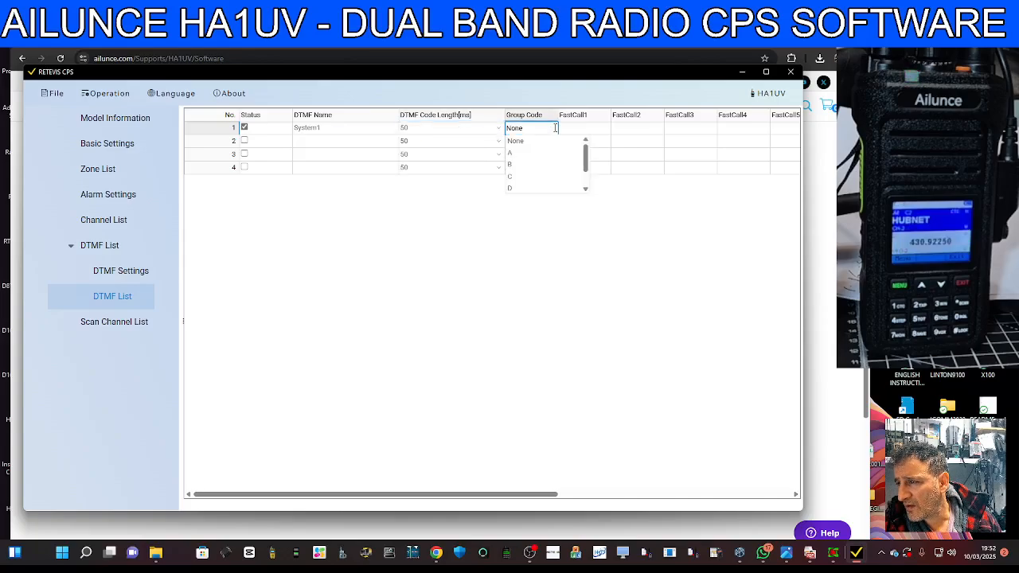
pyautogui.click(627, 127)
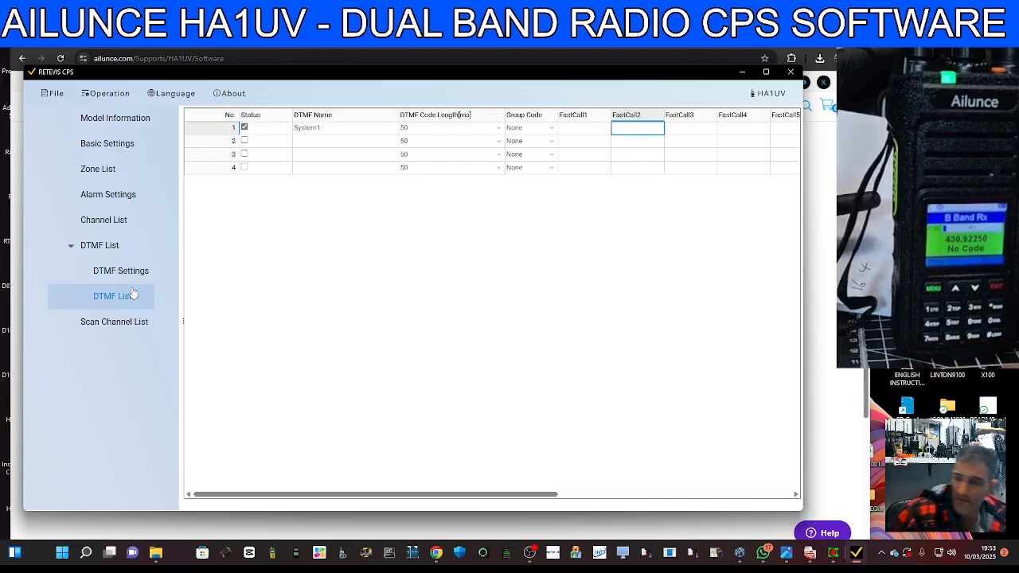
pyautogui.click(530, 552)
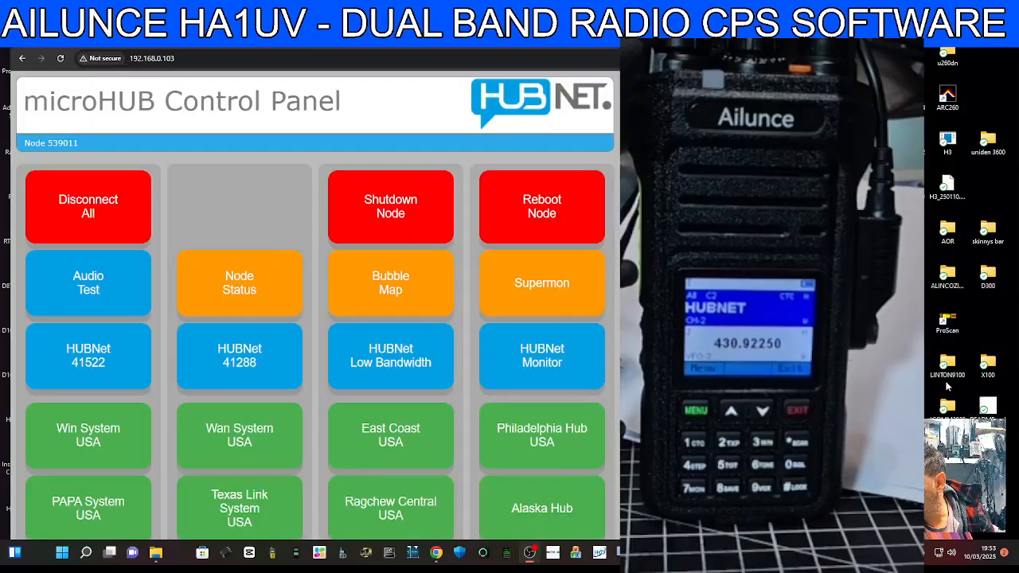